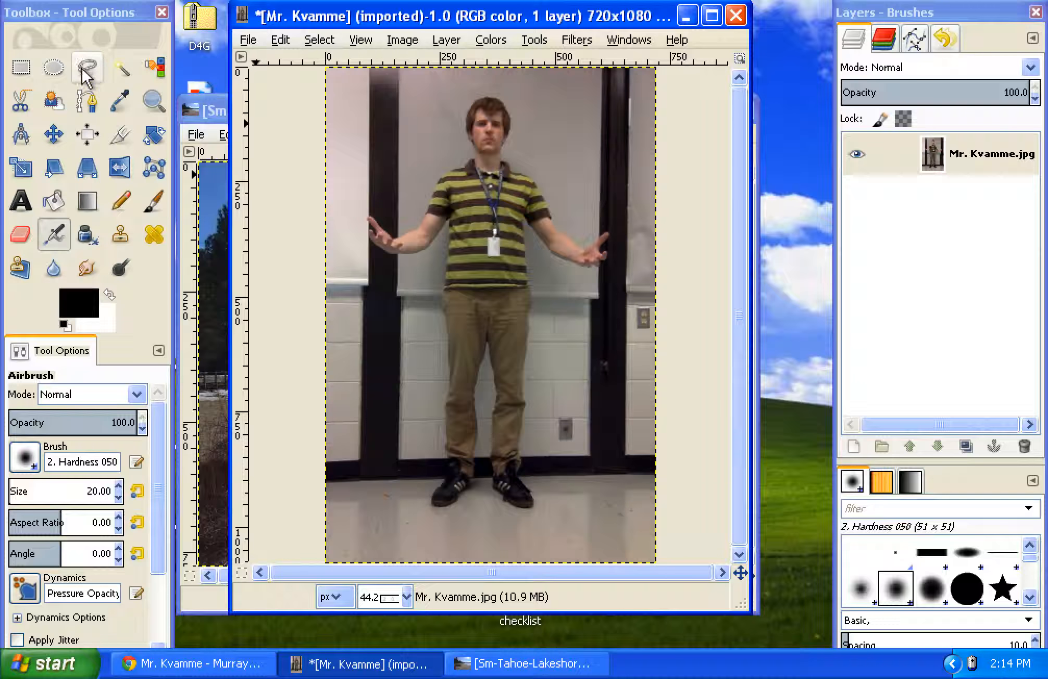
Step: Draw a closed freehand selection around the whole standing man with the Free Select tool, leaving a narrow margin
left_click(87, 67)
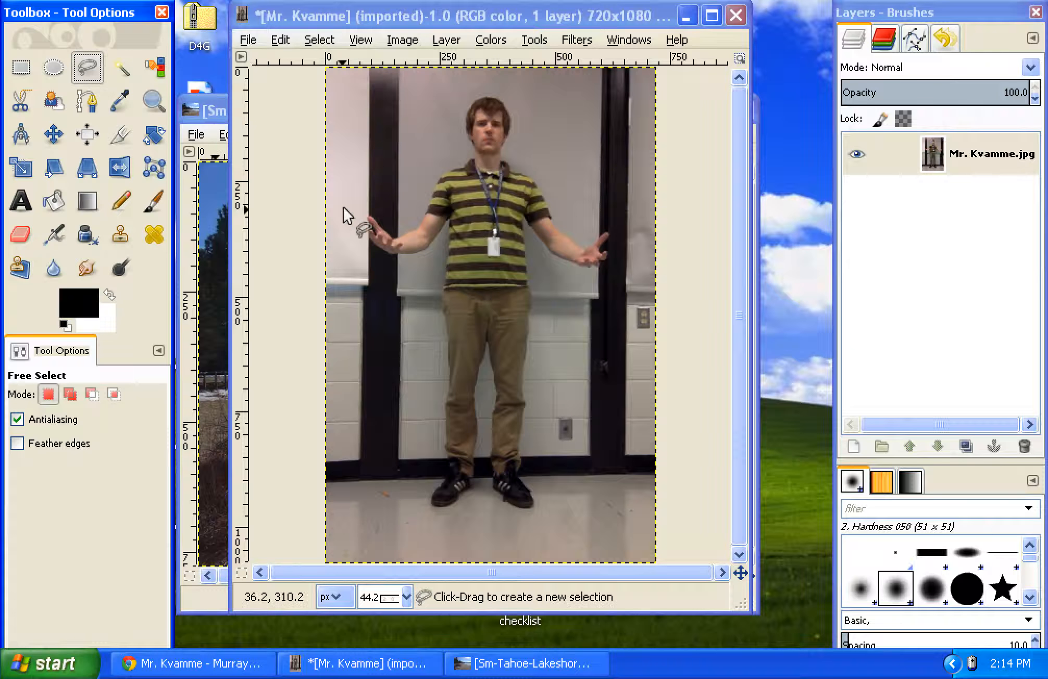
mouse_move(365, 225)
left_mouse_down()
mouse_move(408, 258)
mouse_move(444, 237)
mouse_move(439, 410)
left_mouse_up()
mouse_move(429, 502)
left_mouse_down()
mouse_move(453, 507)
mouse_move(489, 484)
mouse_move(481, 498)
mouse_move(537, 515)
mouse_move(534, 483)
left_mouse_up()
left_click_drag(531, 395, 532, 349)
mouse_move(536, 227)
left_mouse_down()
mouse_move(565, 263)
mouse_move(605, 267)
mouse_move(611, 229)
mouse_move(577, 240)
left_mouse_up()
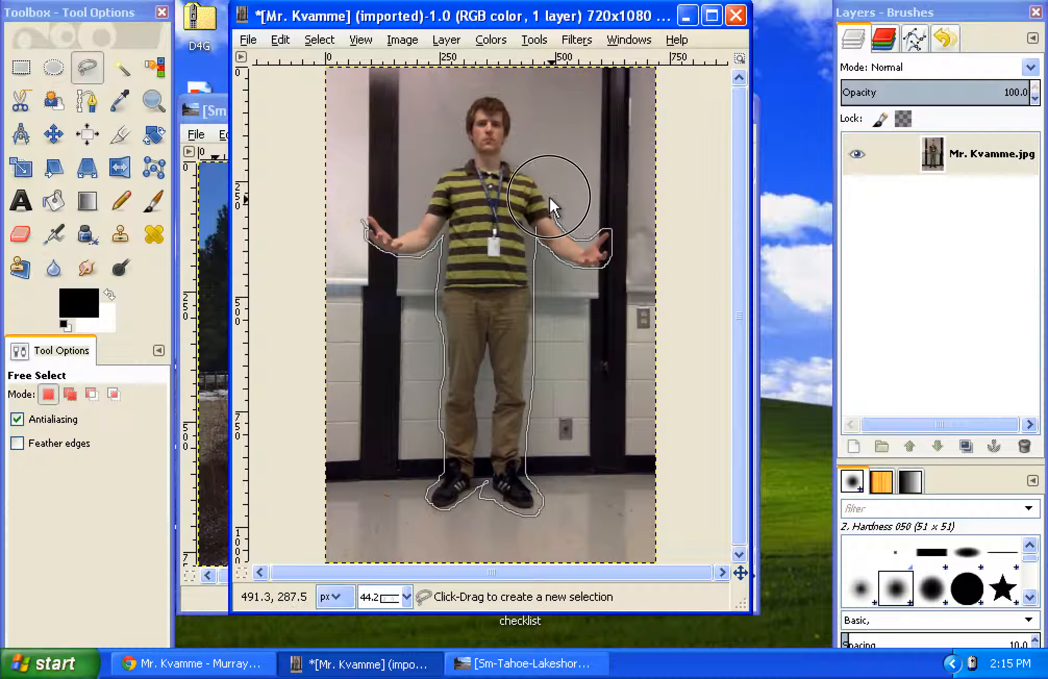
left_click_drag(513, 161, 515, 106)
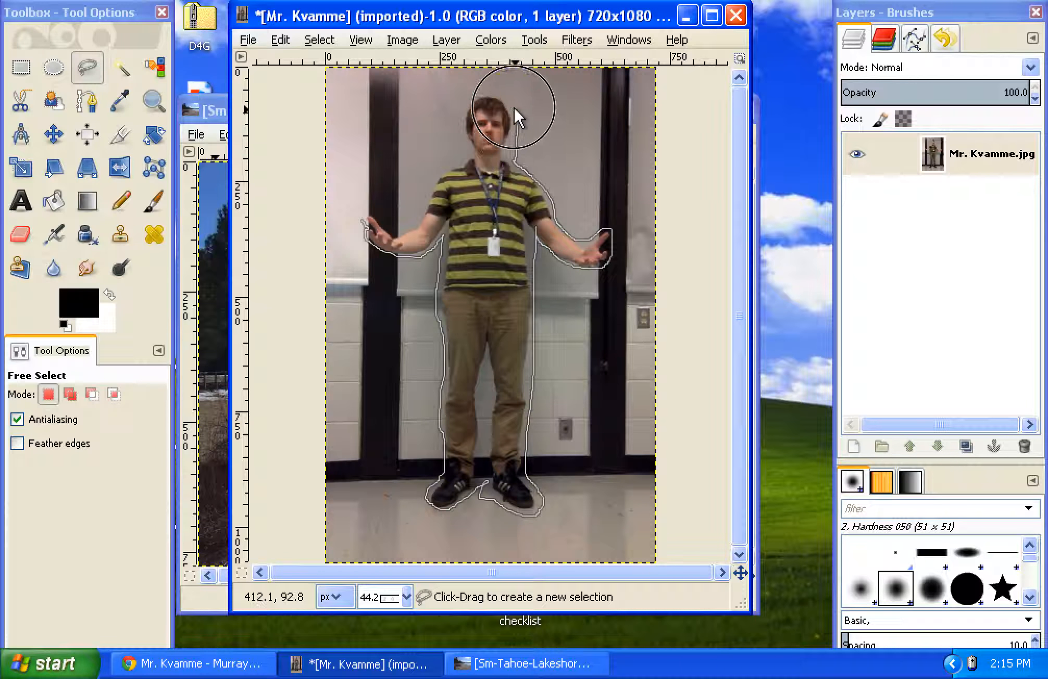
left_click_drag(462, 129, 466, 154)
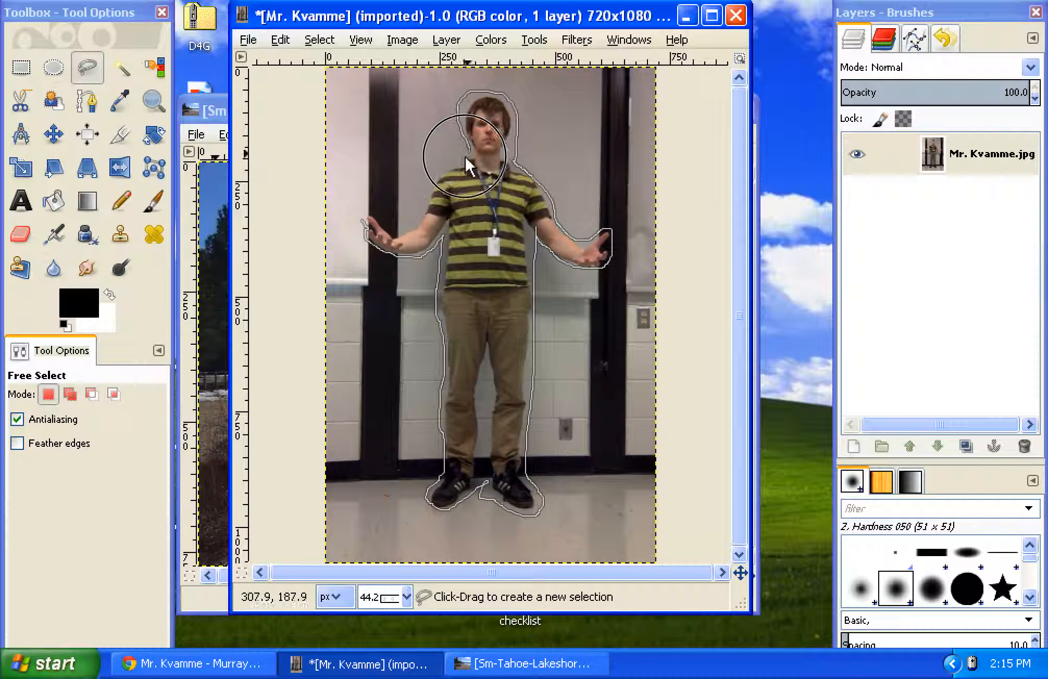
left_click_drag(412, 209, 367, 218)
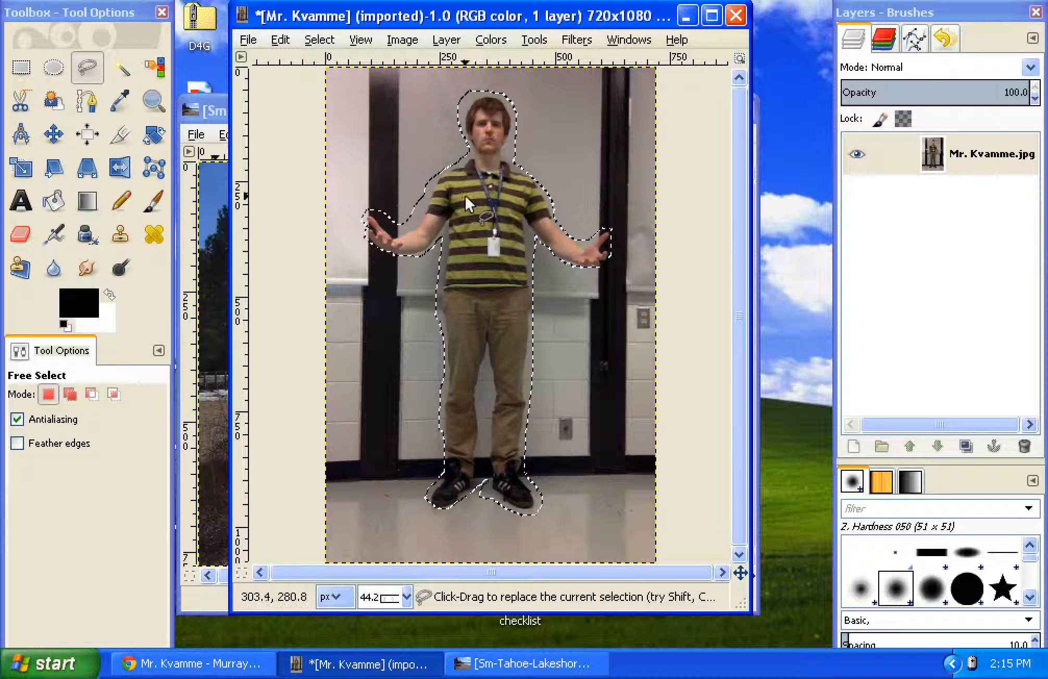
Step: Subtract excess background beside the man's raised arm and head from the selection in Free Select's subtract mode
left_click(432, 177)
mouse_move(432, 178)
left_mouse_down()
mouse_move(411, 229)
mouse_move(395, 236)
mouse_move(373, 216)
mouse_move(379, 182)
mouse_move(432, 178)
left_mouse_up()
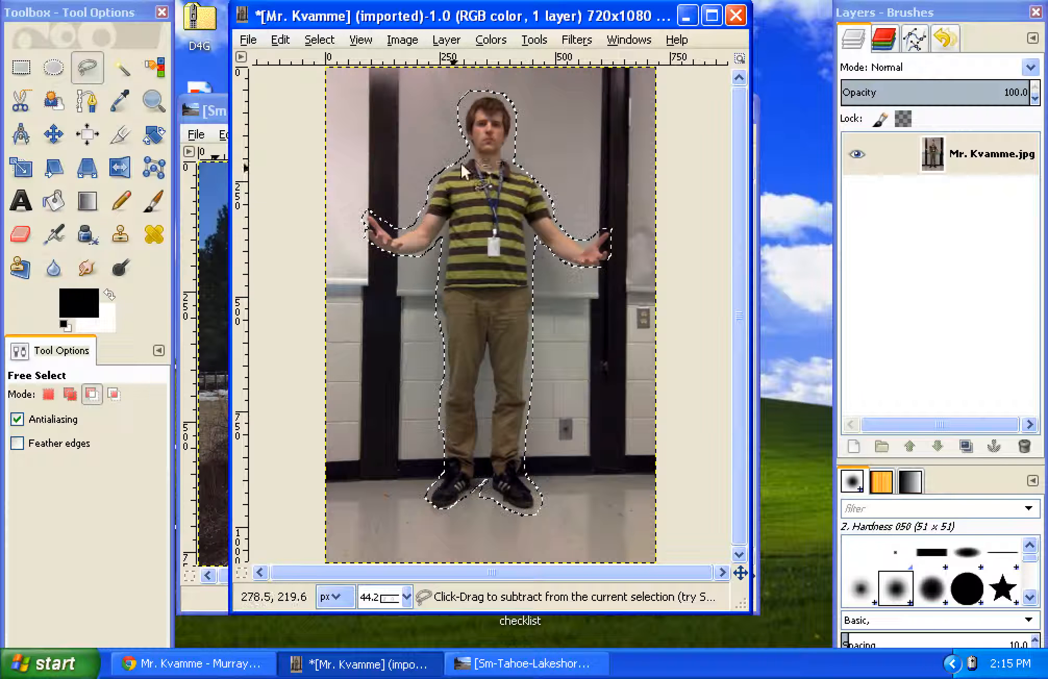
mouse_move(466, 144)
left_mouse_down()
mouse_move(459, 124)
mouse_move(482, 87)
mouse_move(469, 78)
mouse_move(450, 96)
mouse_move(459, 129)
left_mouse_up()
left_click(456, 130)
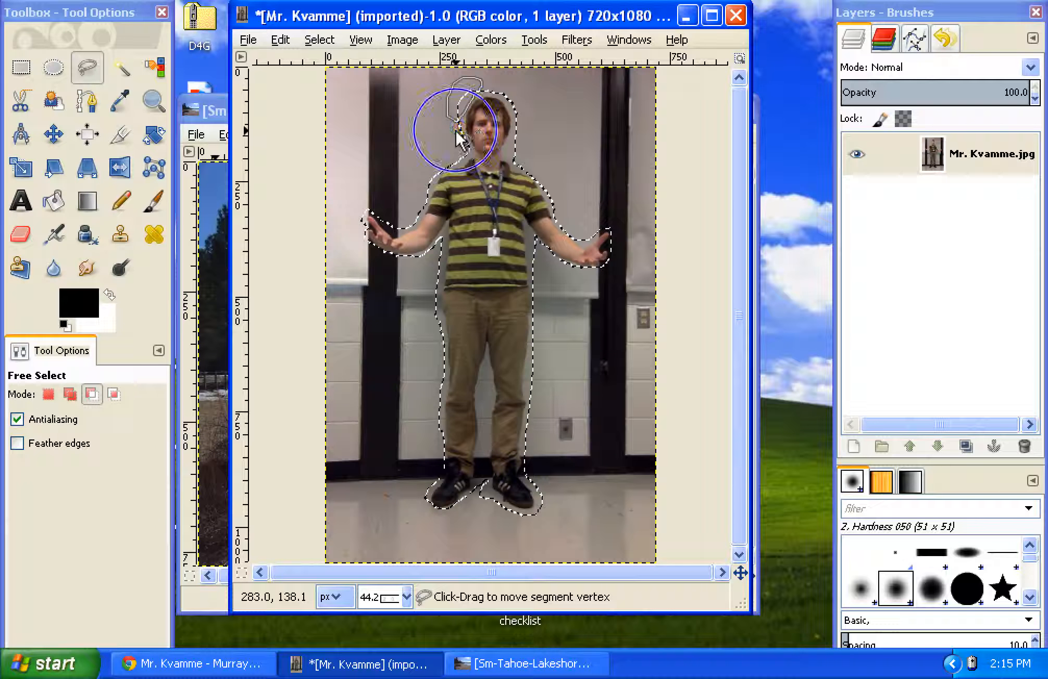
mouse_move(458, 142)
left_mouse_down()
mouse_move(458, 108)
mouse_move(478, 86)
mouse_move(451, 112)
mouse_move(457, 141)
left_mouse_up()
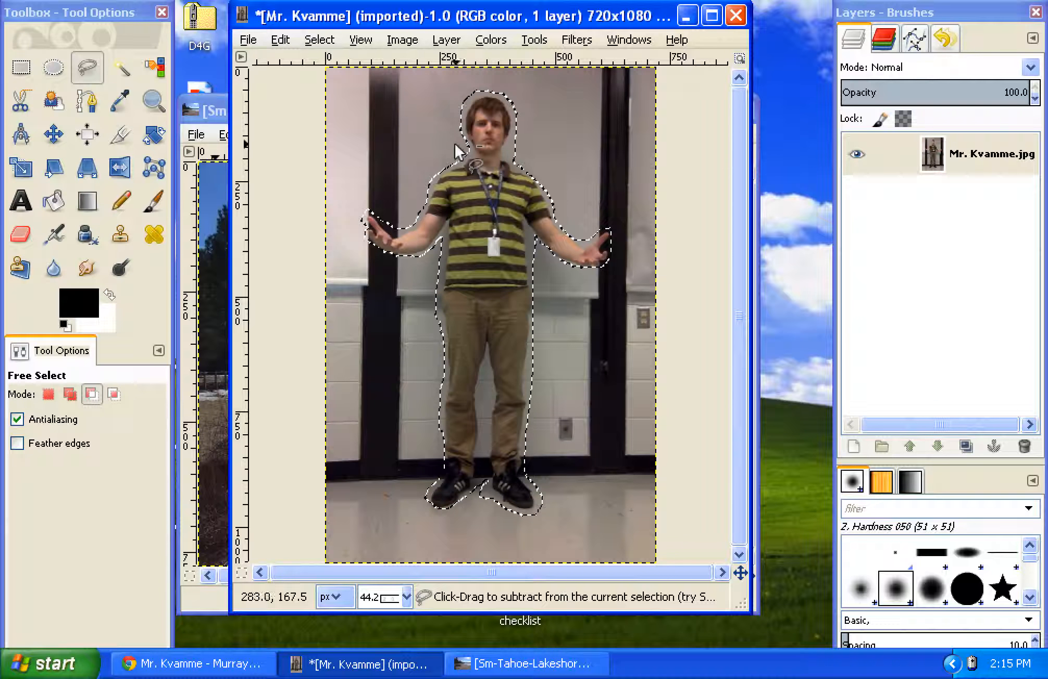
Step: Copy the selected man and paste him into the Sm-Tahoe-Lakeshore House 057 image
left_click(281, 39)
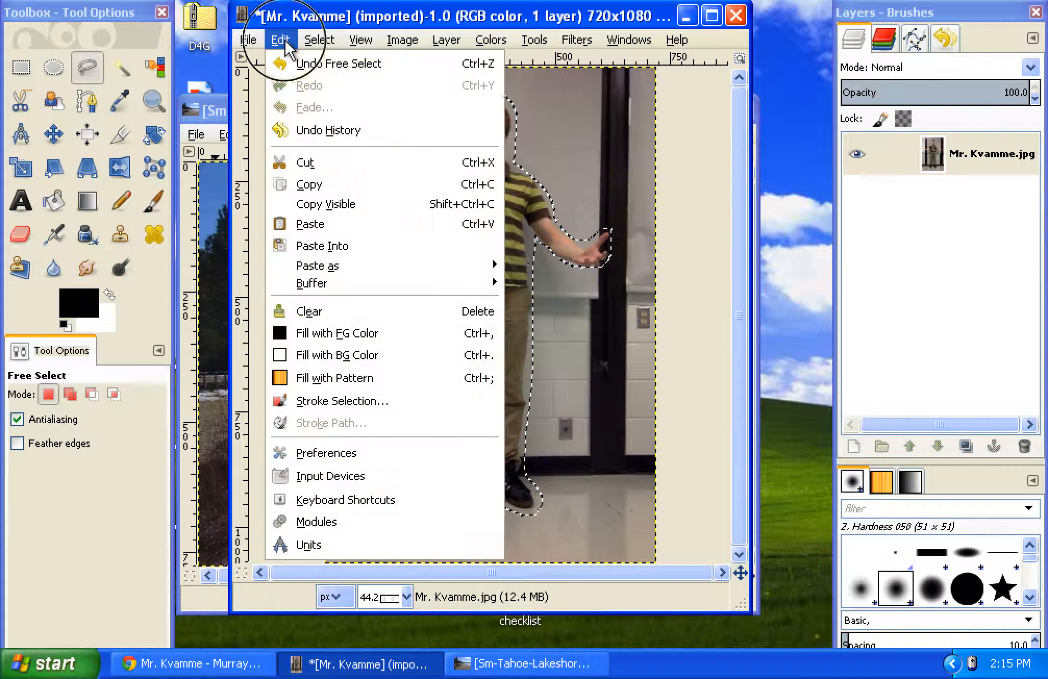
left_click(313, 185)
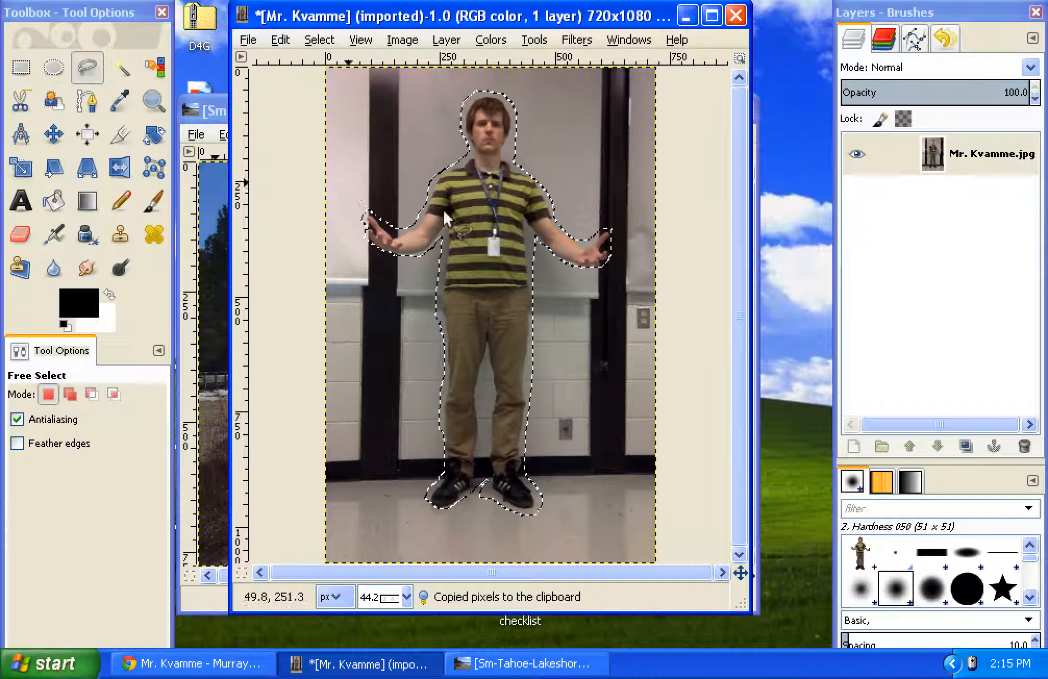
left_click(205, 111)
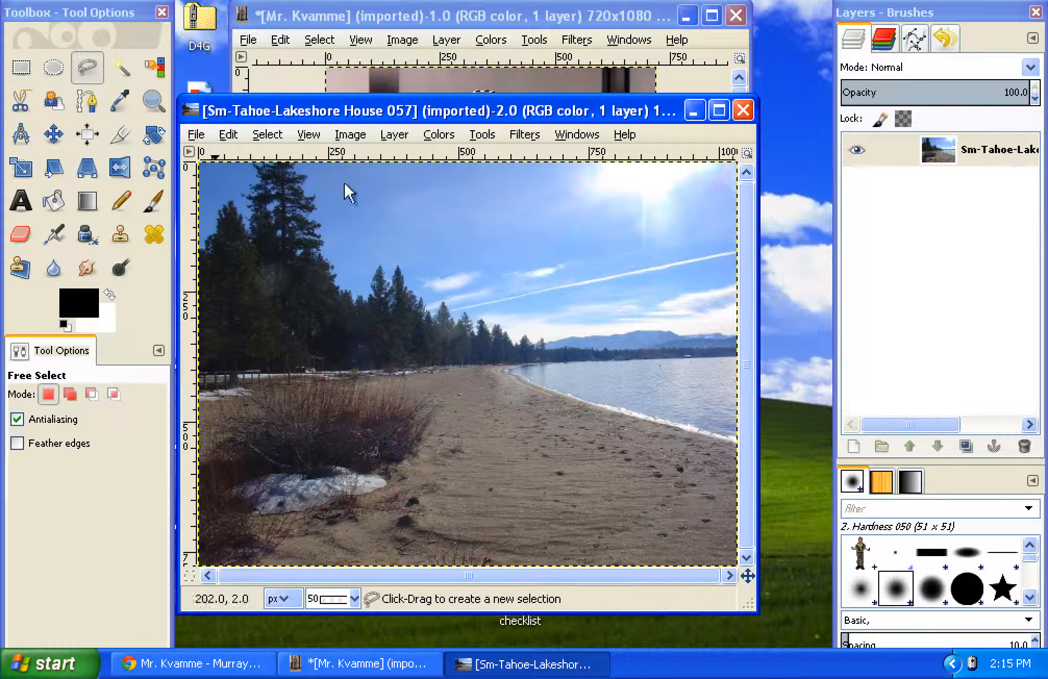
left_click(229, 134)
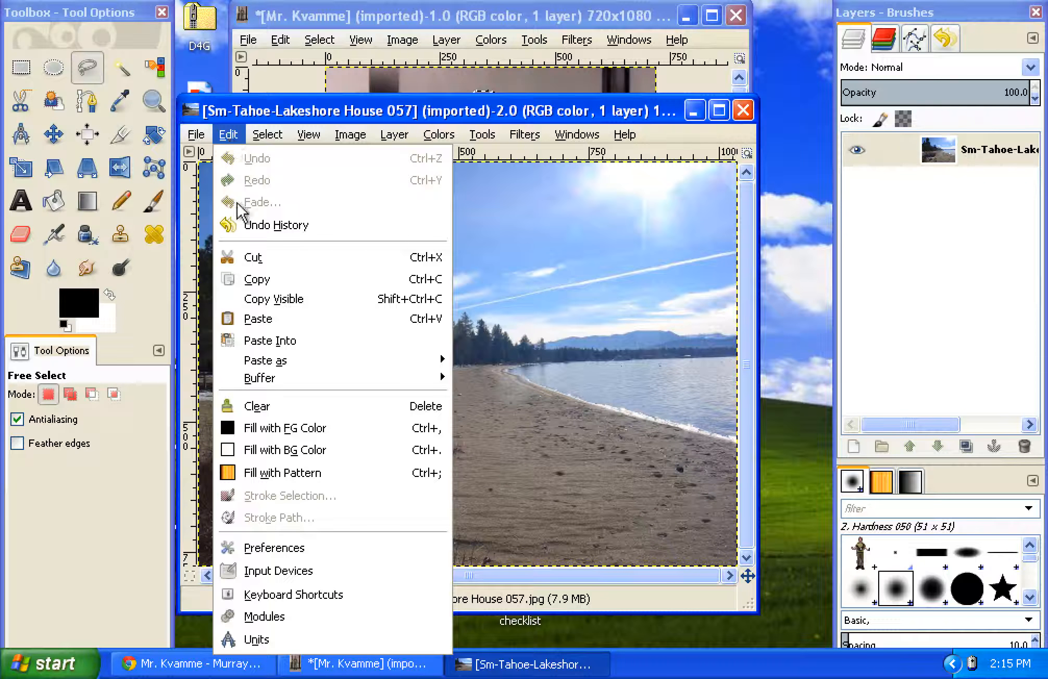
left_click(258, 318)
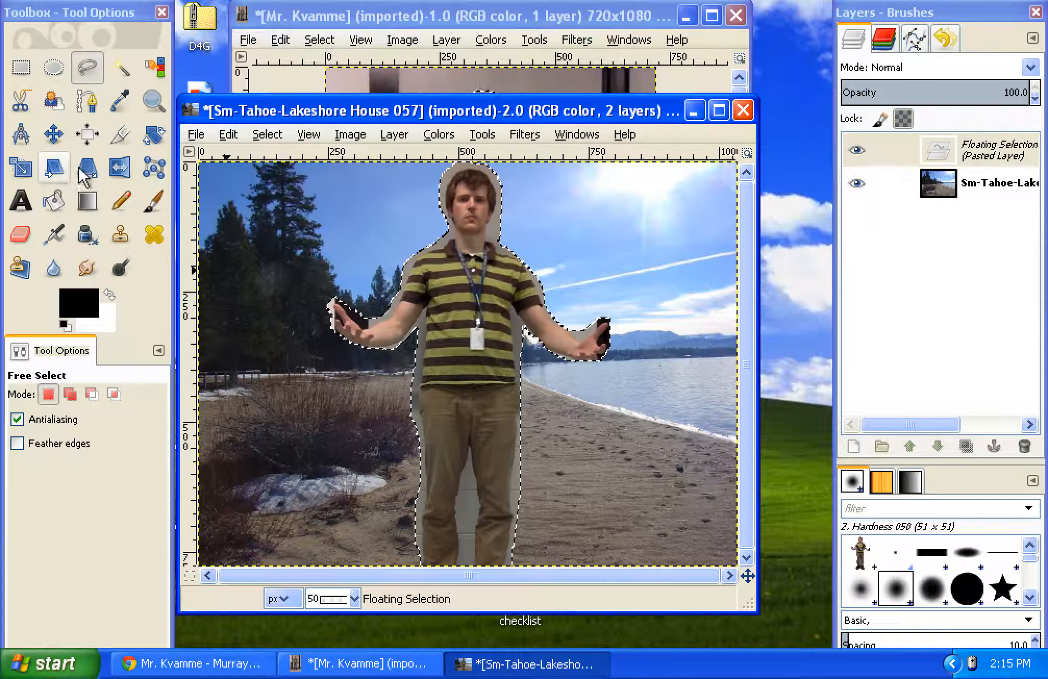
left_click(20, 166)
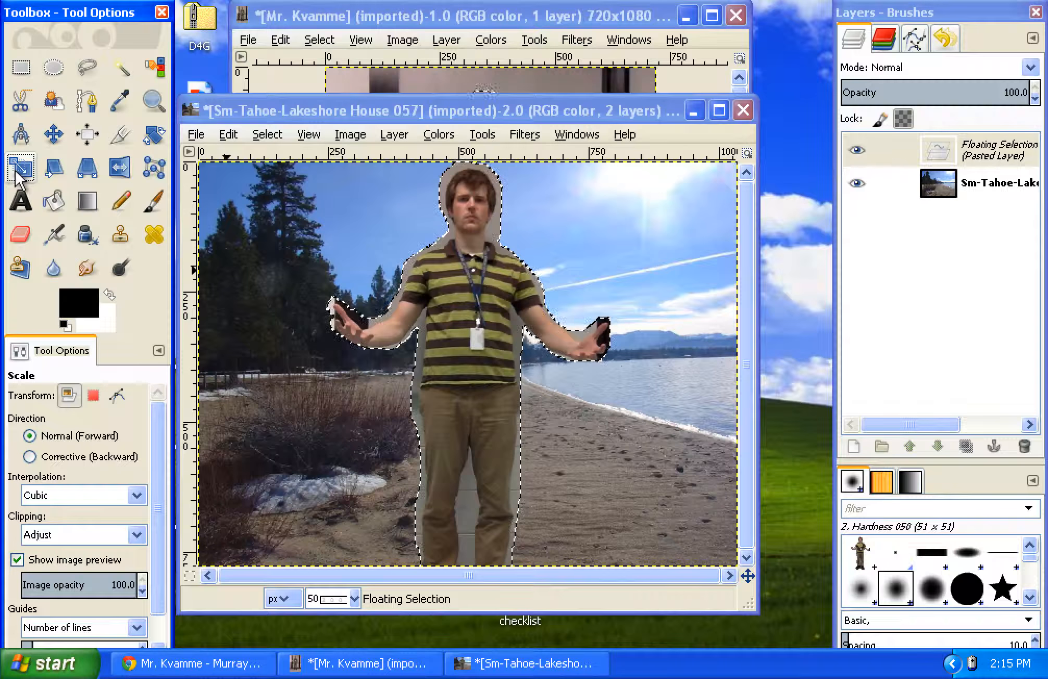
left_click(441, 295)
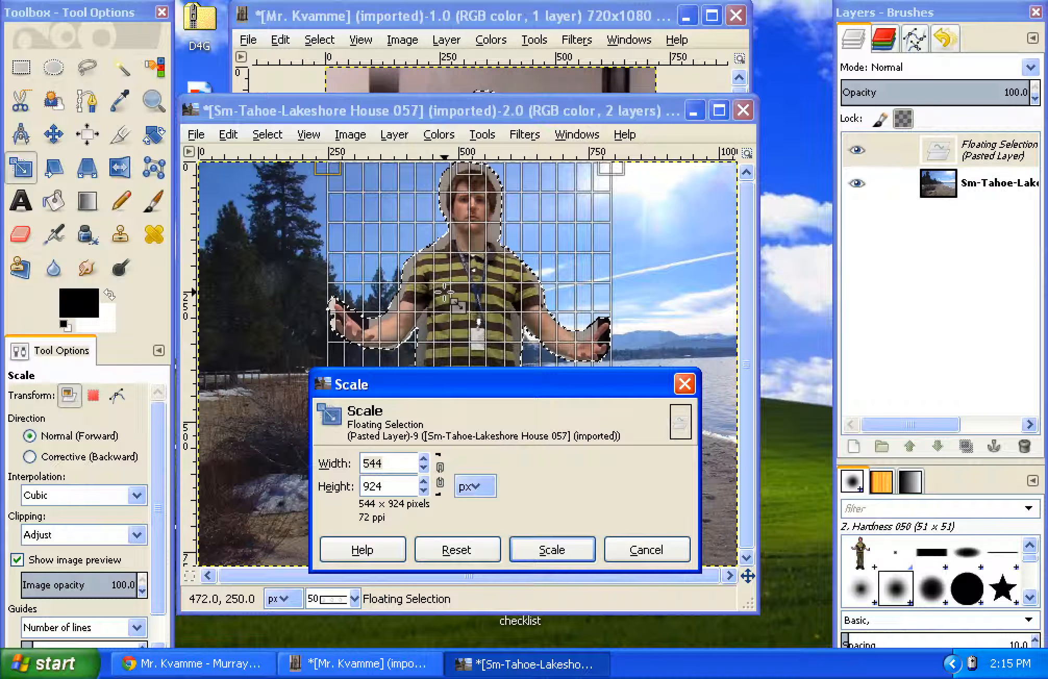
left_click(443, 477)
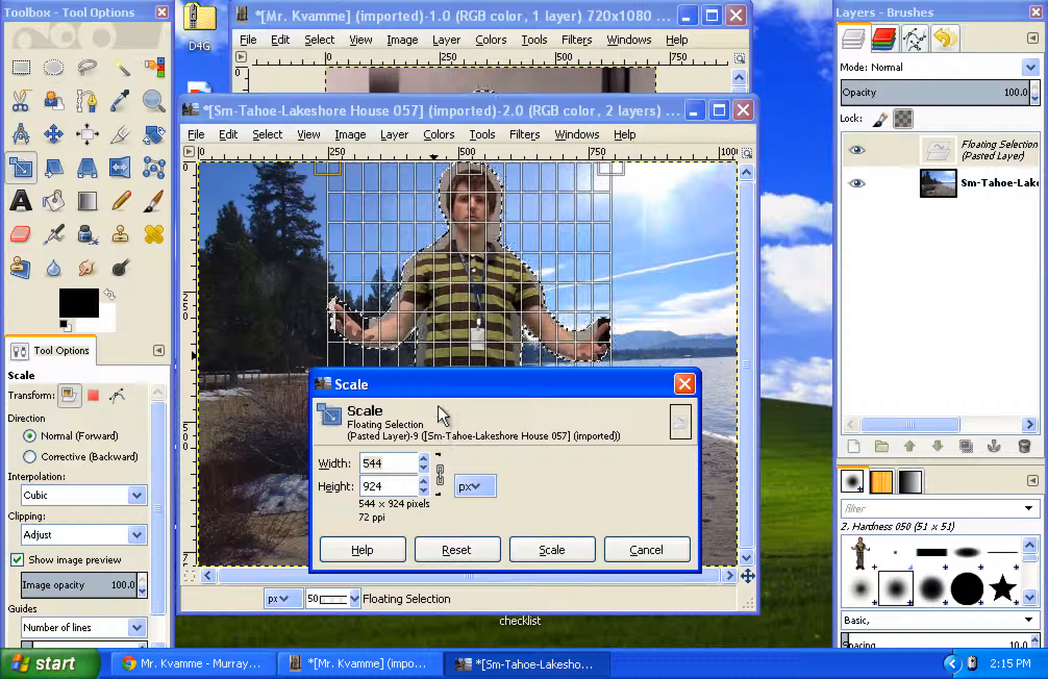
left_click(445, 467)
left_click_drag(341, 326, 448, 312)
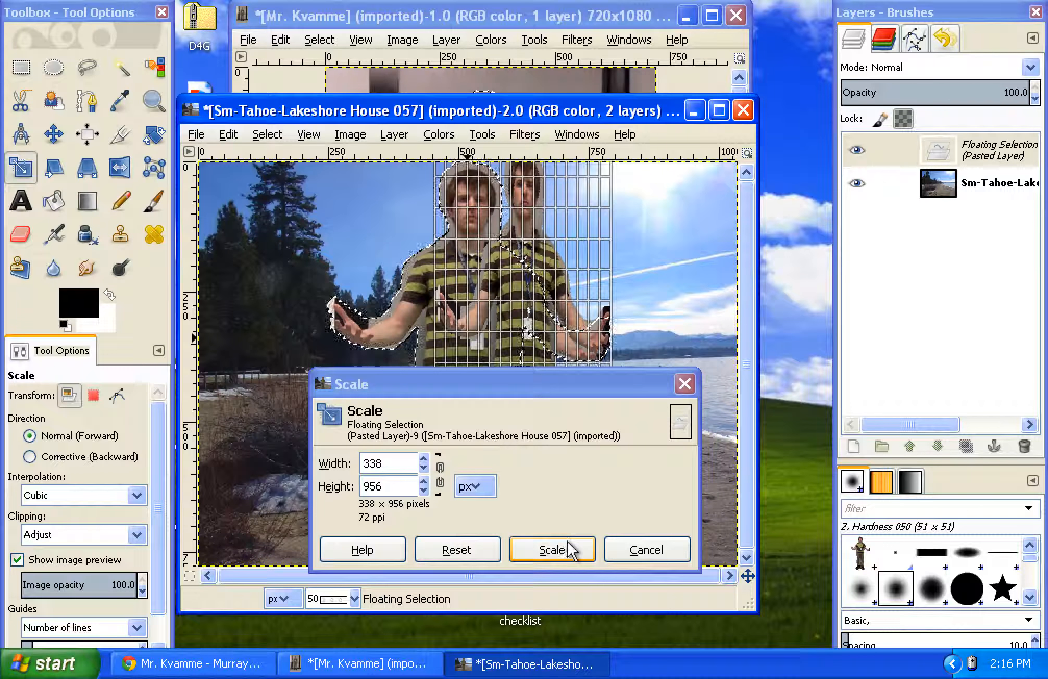
left_click(635, 550)
Step: Scale the pasted man down slightly with the Scale tool, keeping his width and height in proportion
left_click(40, 173)
left_click(30, 173)
left_click(419, 276)
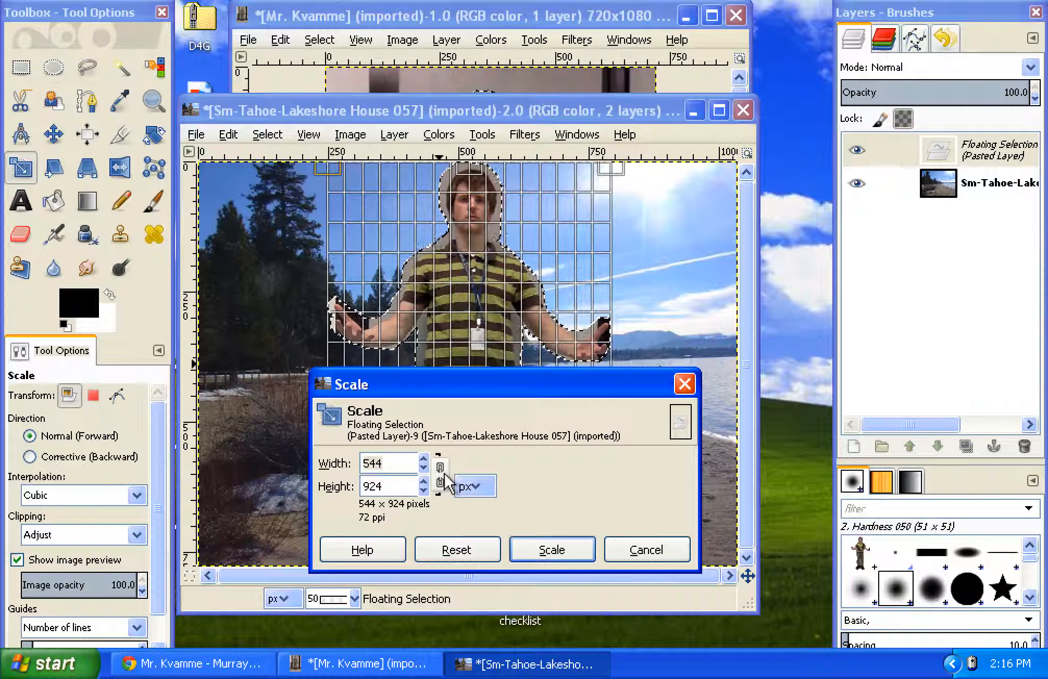
left_click_drag(356, 233, 378, 310)
left_click(552, 550)
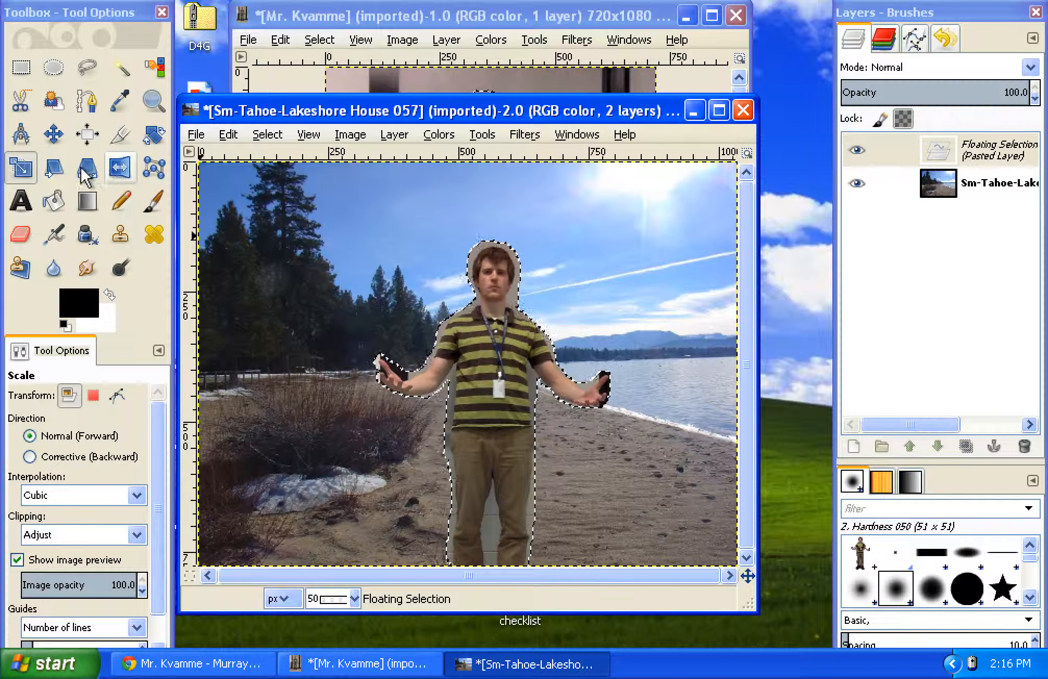
Step: Move the pasted man up and to the right so his feet stand on the beach, and anchor the floating selection
left_click(53, 134)
left_click_drag(479, 398, 520, 345)
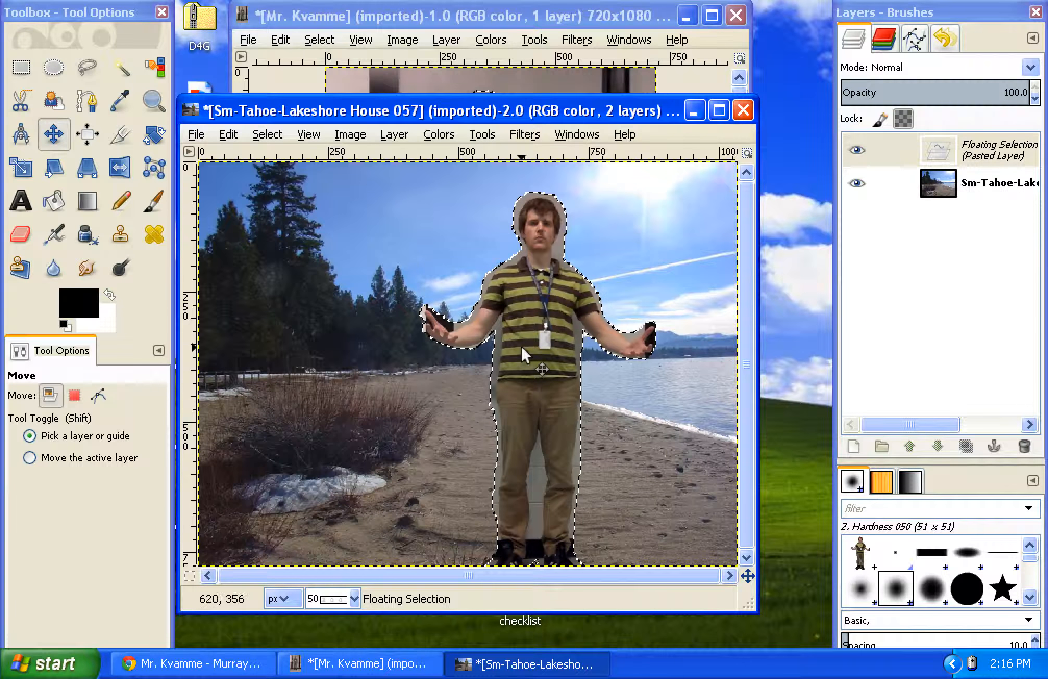
left_click(23, 72)
left_click(53, 68)
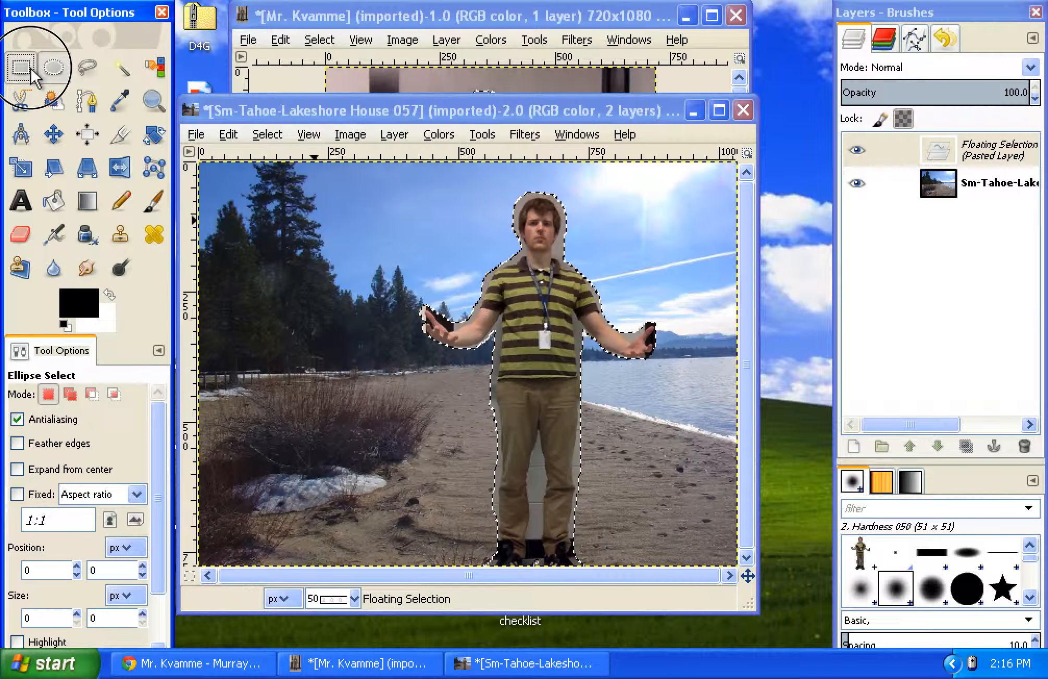
left_click(24, 72)
left_click(54, 68)
left_click(23, 73)
left_click(53, 67)
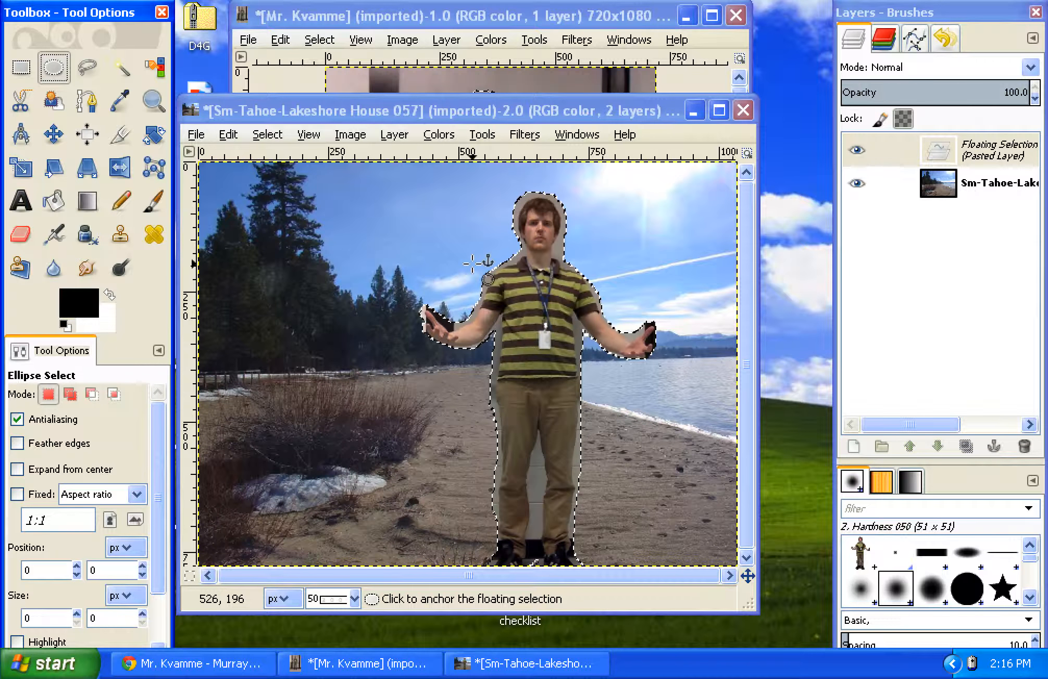
left_click(440, 265)
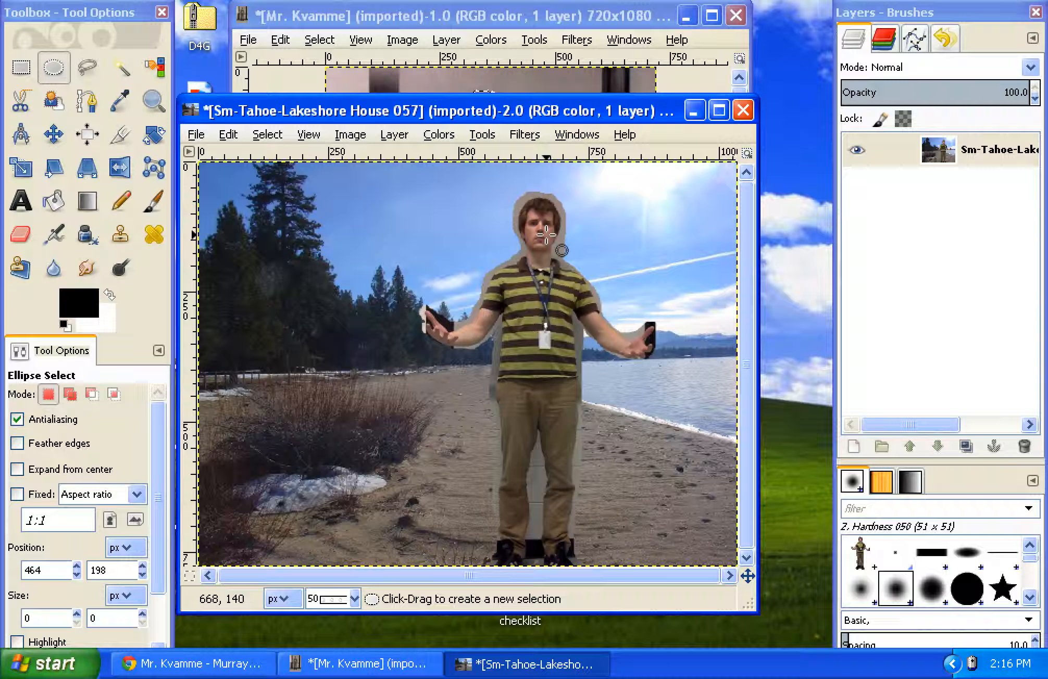
Step: Clone nearby sand over the leftover grey fringe along both sides of the man's legs
left_click(120, 234)
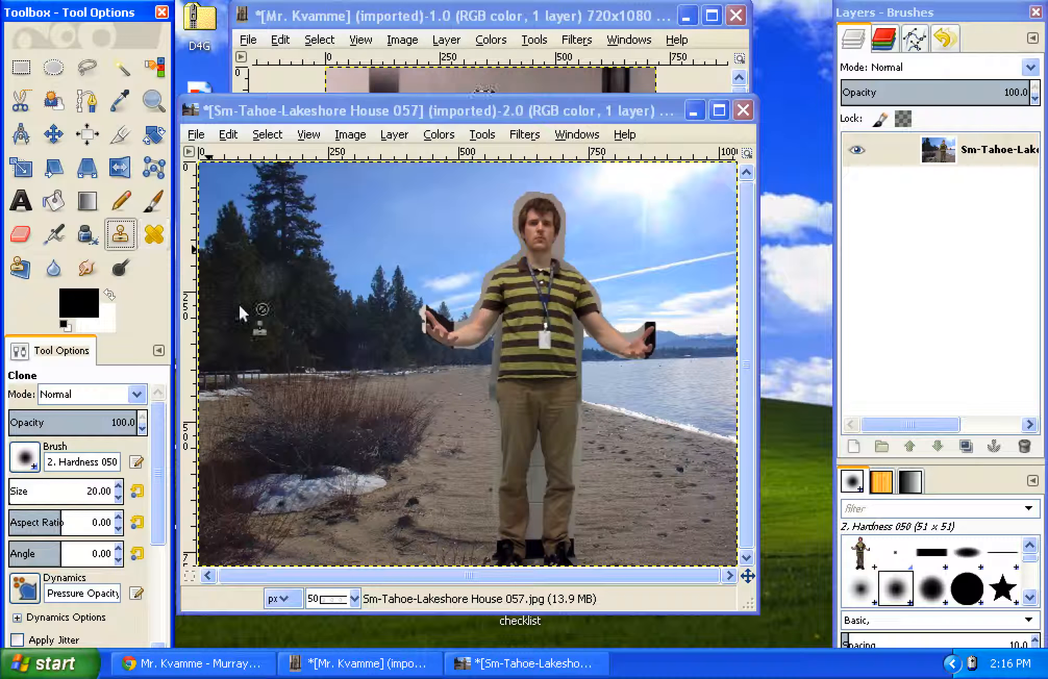
left_click(467, 385, "ctrl")
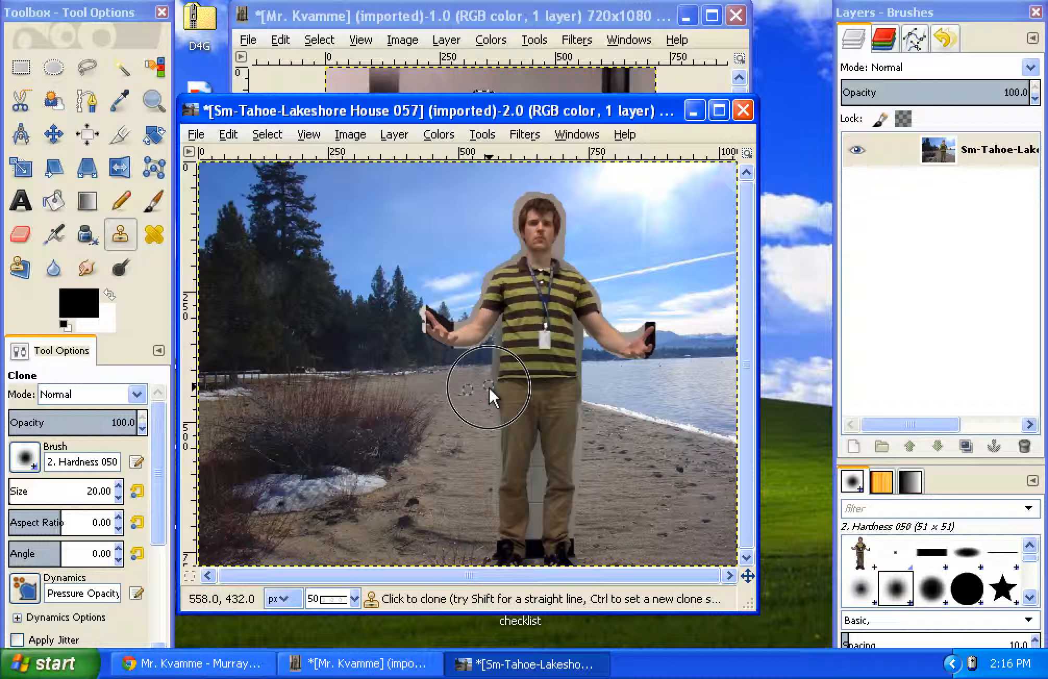
left_click_drag(492, 364, 493, 518)
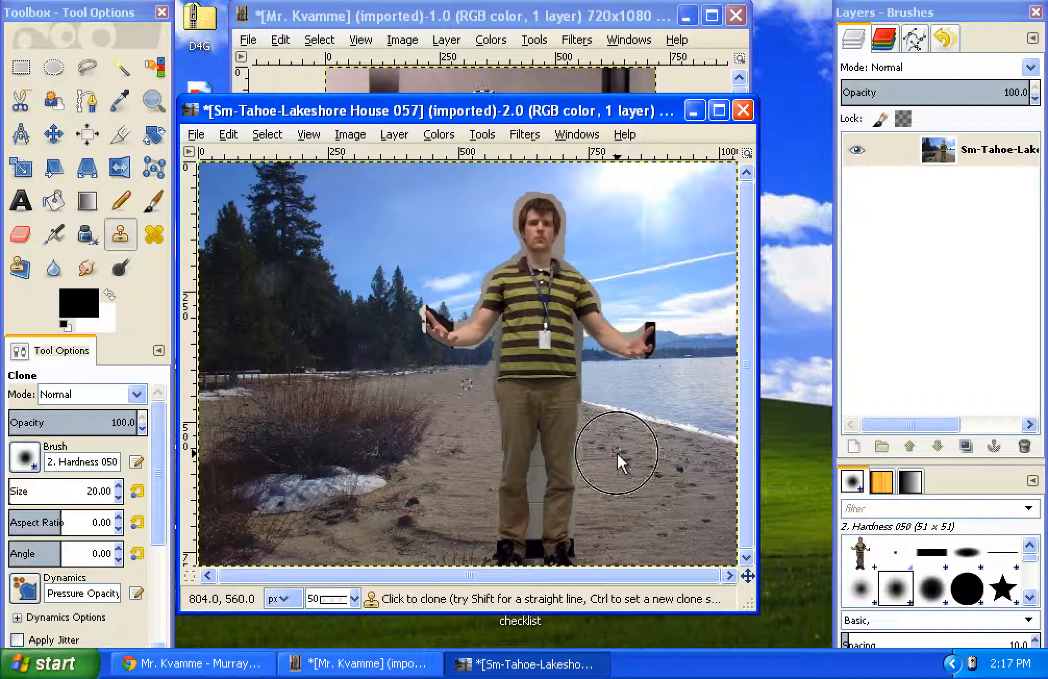
left_click(604, 460, "ctrl")
left_click_drag(579, 460, 585, 380)
Step: Clone nearby sky over the leftover grey fringe beside and above the man's head
left_click(599, 382, "ctrl")
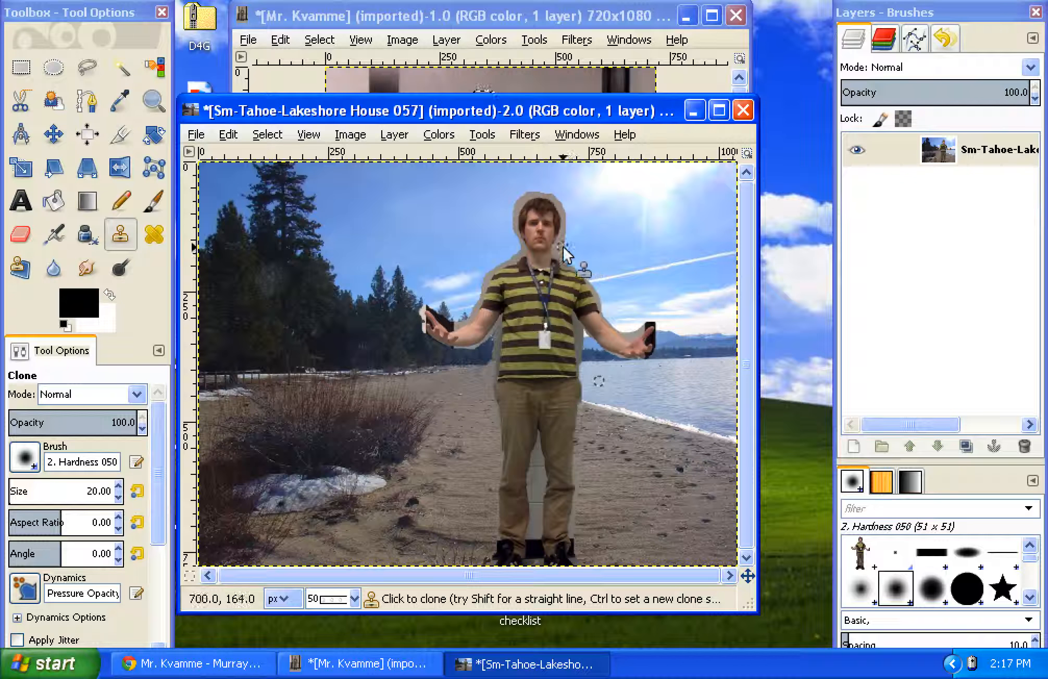
mouse_move(559, 257)
left_mouse_down()
mouse_move(570, 266)
mouse_move(568, 256)
left_mouse_up()
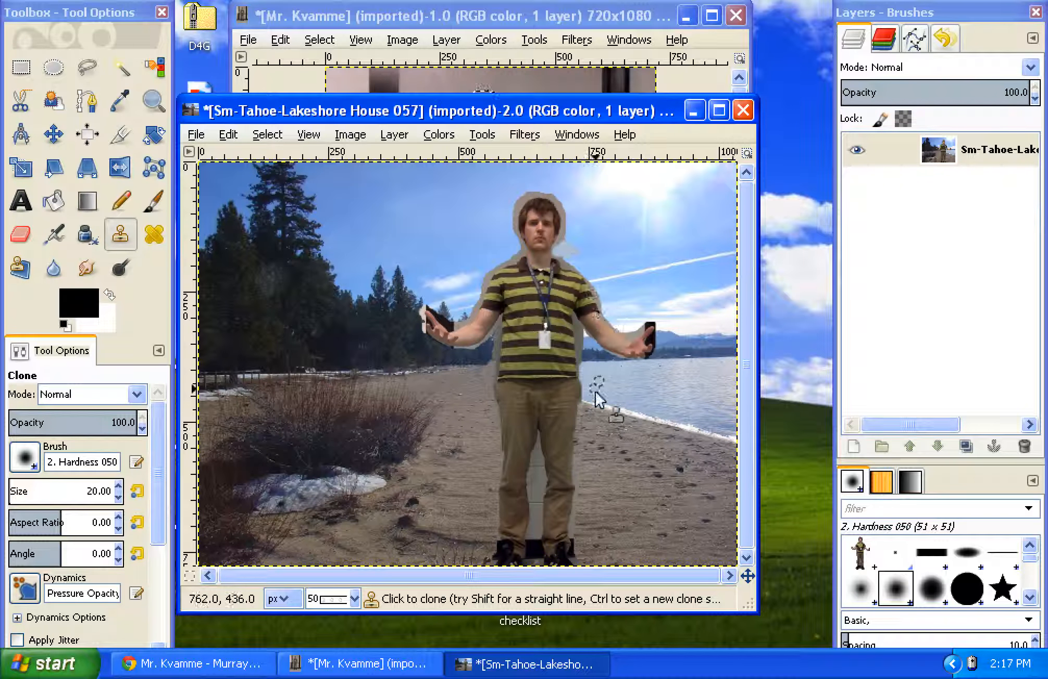
left_click(583, 250, "ctrl")
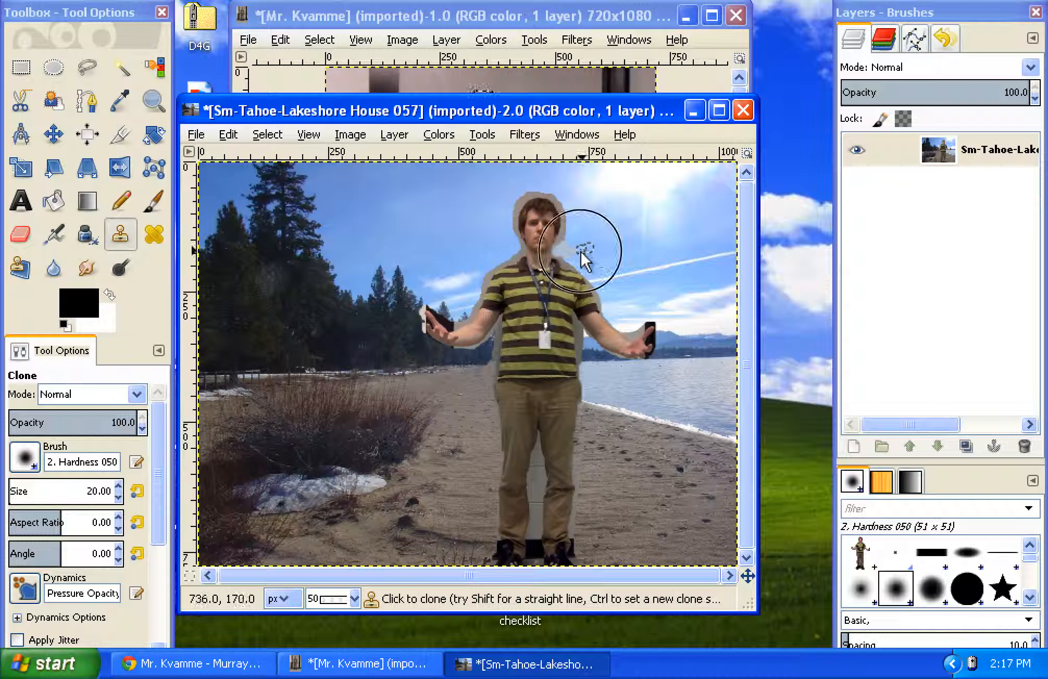
left_click(589, 240, "ctrl")
mouse_move(576, 250)
left_mouse_down()
mouse_move(559, 249)
mouse_move(576, 265)
mouse_move(562, 248)
mouse_move(567, 214)
mouse_move(545, 183)
mouse_move(541, 193)
left_mouse_up()
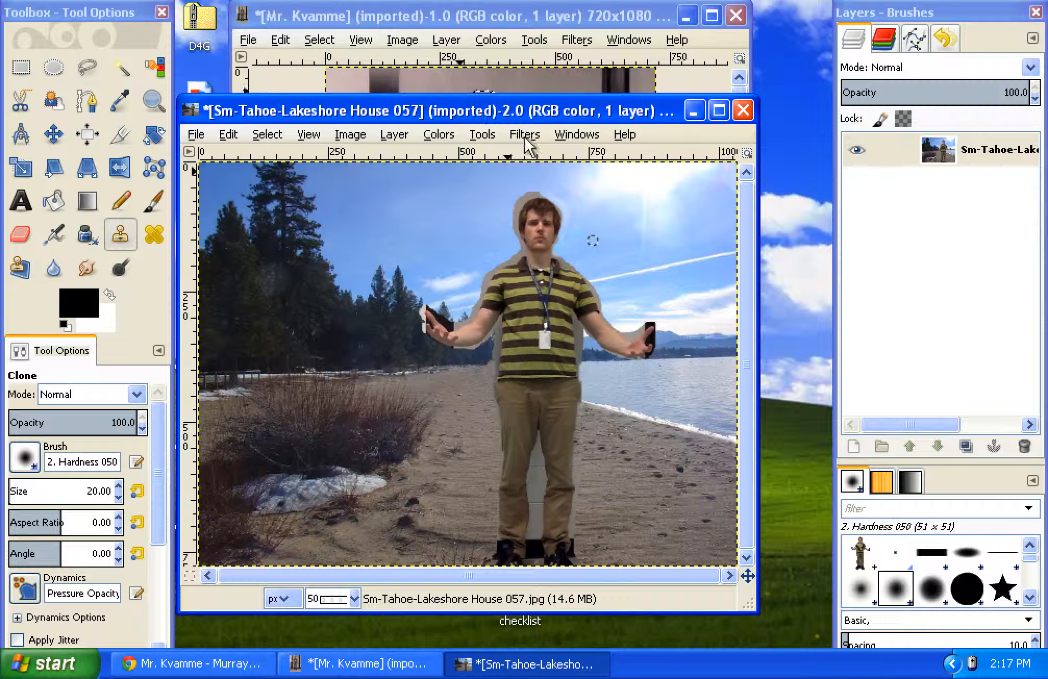
Step: Open Peacock_Bass_Fishing_Tours1.jpg and bring its image window to the front, shifted so the whole fish is in view
left_click(197, 135)
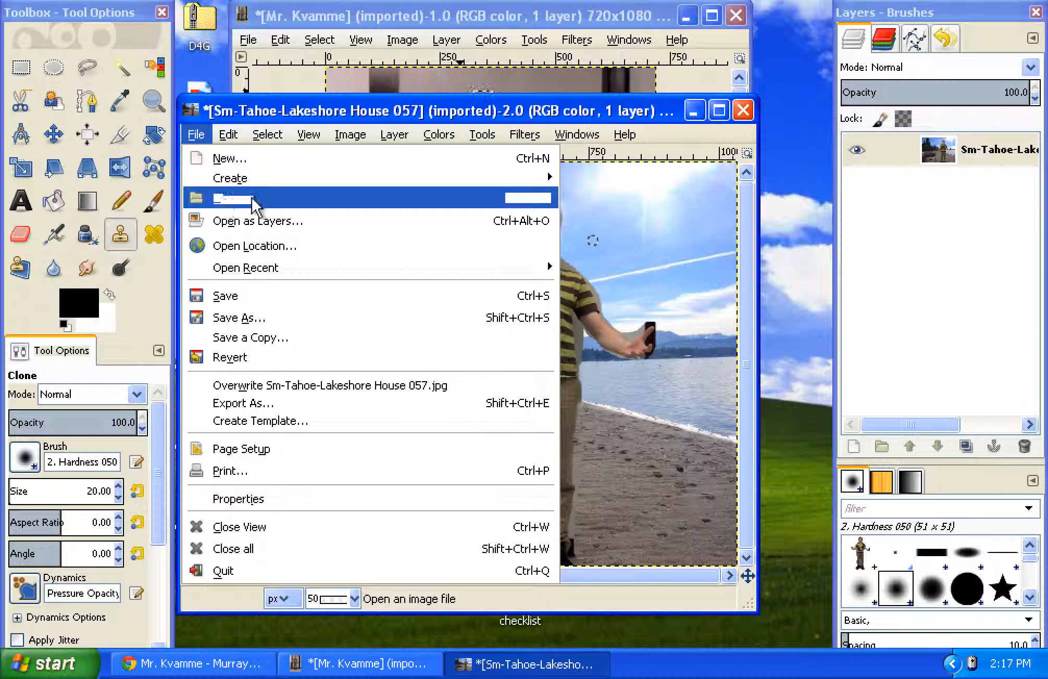
left_click(275, 203)
left_click(263, 138)
double_click(264, 138)
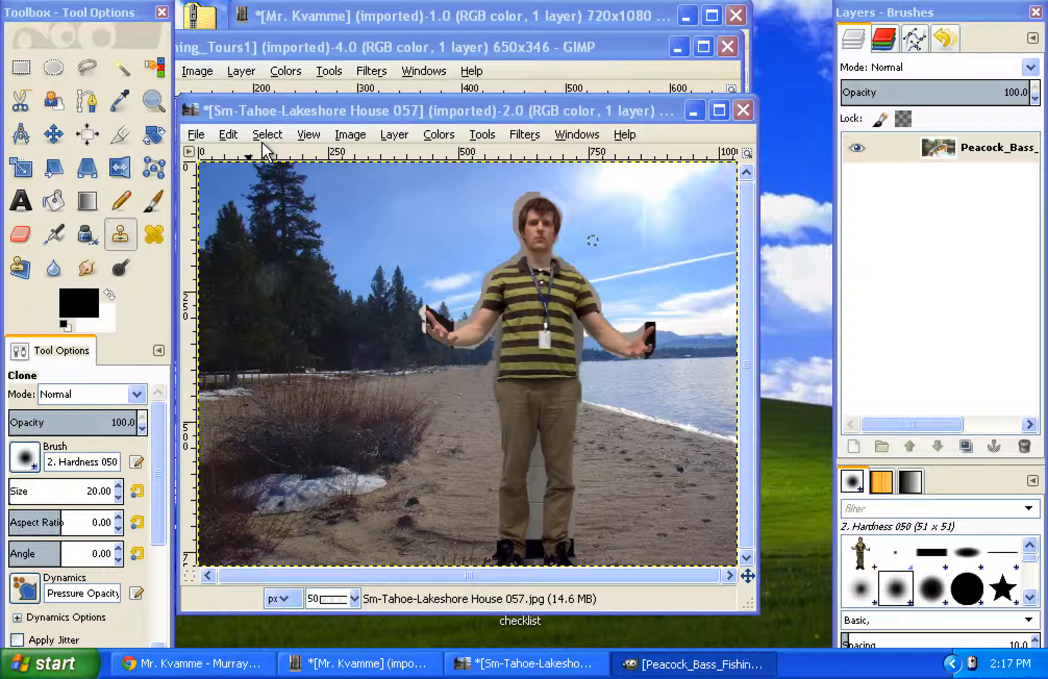
left_click(269, 59)
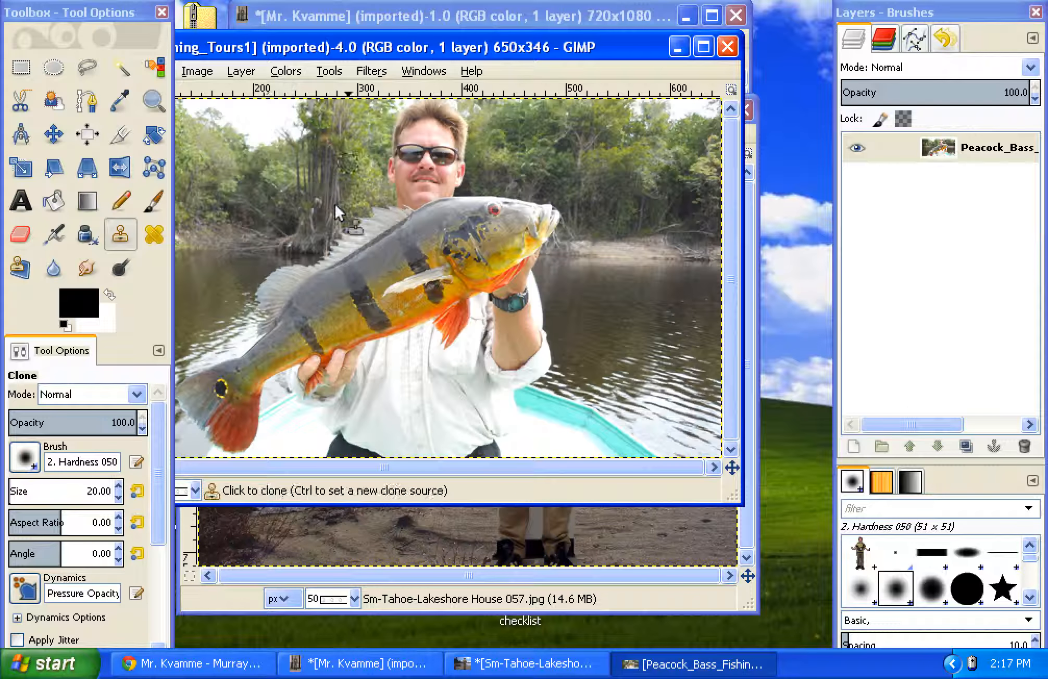
left_click_drag(352, 52, 420, 53)
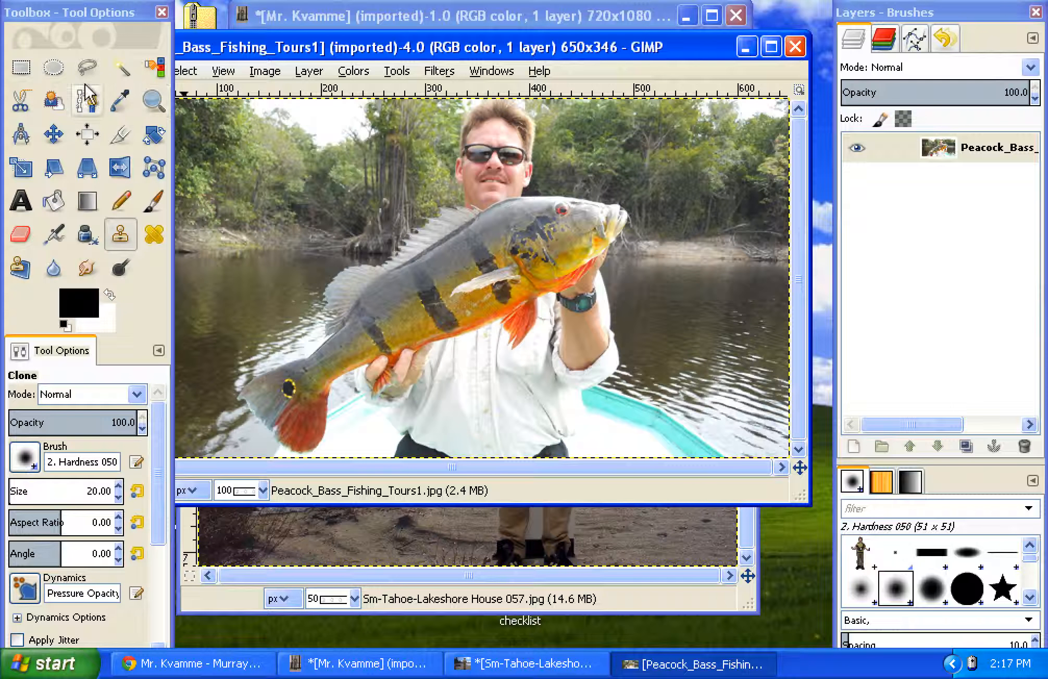
left_click(87, 67)
mouse_move(238, 408)
left_mouse_down()
mouse_move(280, 450)
mouse_move(319, 451)
mouse_move(349, 375)
mouse_move(366, 366)
mouse_move(374, 394)
mouse_move(404, 390)
mouse_move(445, 341)
mouse_move(535, 304)
left_mouse_up()
triple_click(530, 337)
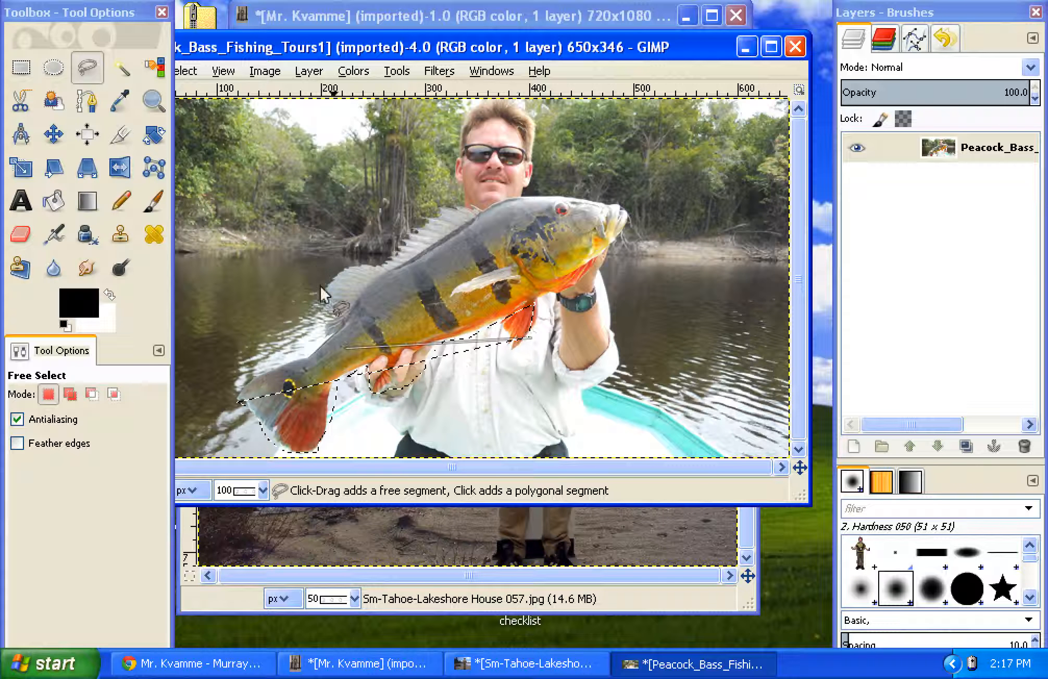
left_click(53, 66)
Step: Trace a free-form selection around the whole fish, from tail to mouth and back along the dorsal fin, and copy it
left_click(86, 67)
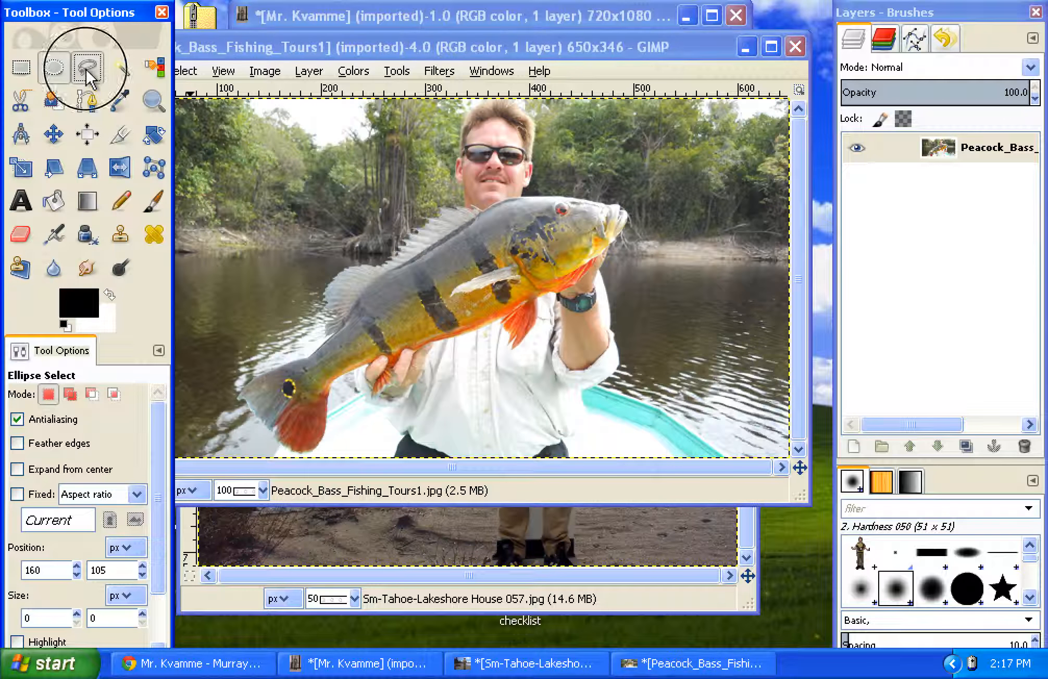
mouse_move(254, 419)
left_mouse_down()
mouse_move(286, 453)
mouse_move(312, 453)
mouse_move(348, 372)
mouse_move(416, 360)
mouse_move(496, 326)
mouse_move(513, 353)
mouse_move(526, 344)
mouse_move(541, 303)
mouse_move(567, 293)
mouse_move(625, 236)
mouse_move(631, 211)
mouse_move(610, 200)
left_mouse_up()
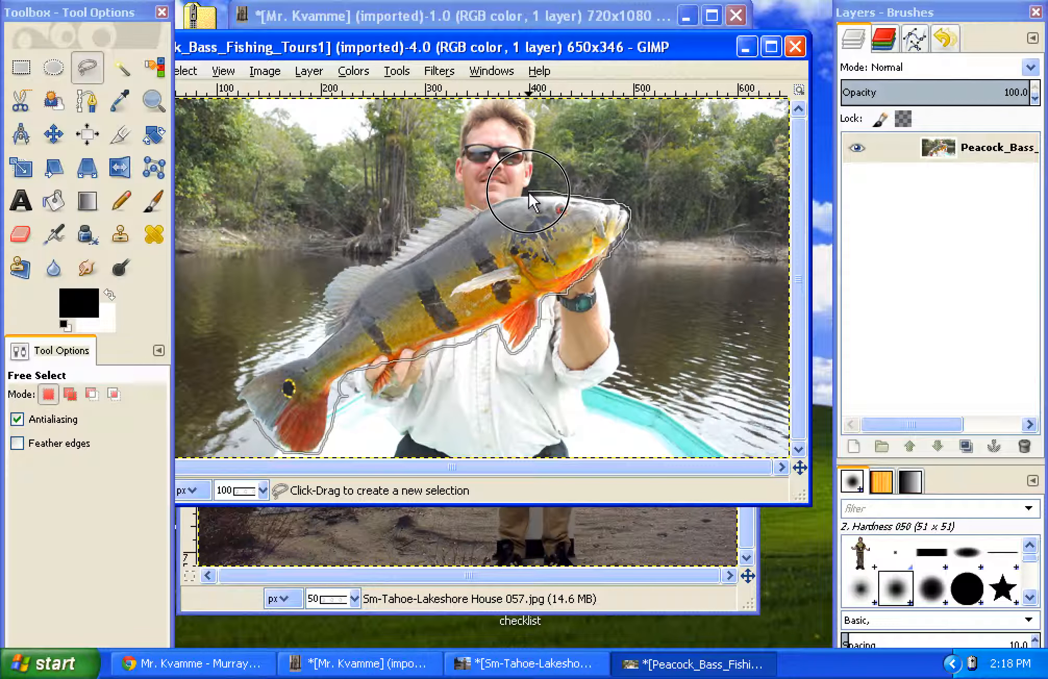
mouse_move(471, 206)
left_mouse_down()
mouse_move(444, 208)
mouse_move(334, 286)
mouse_move(320, 331)
mouse_move(230, 397)
mouse_move(276, 443)
left_mouse_up()
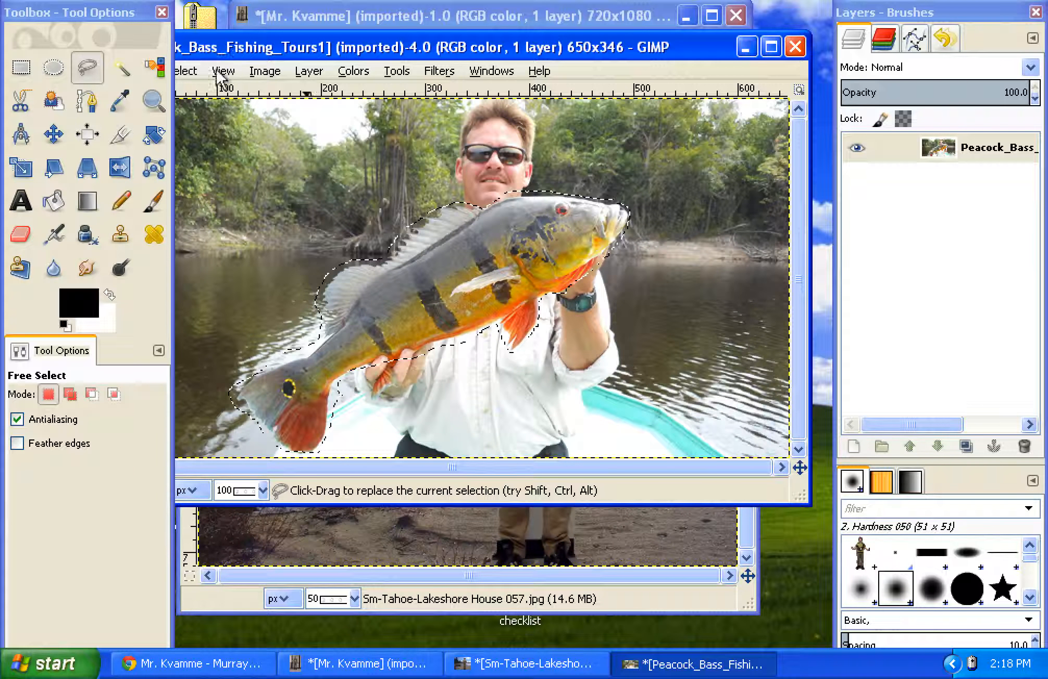
left_click_drag(215, 49, 279, 49)
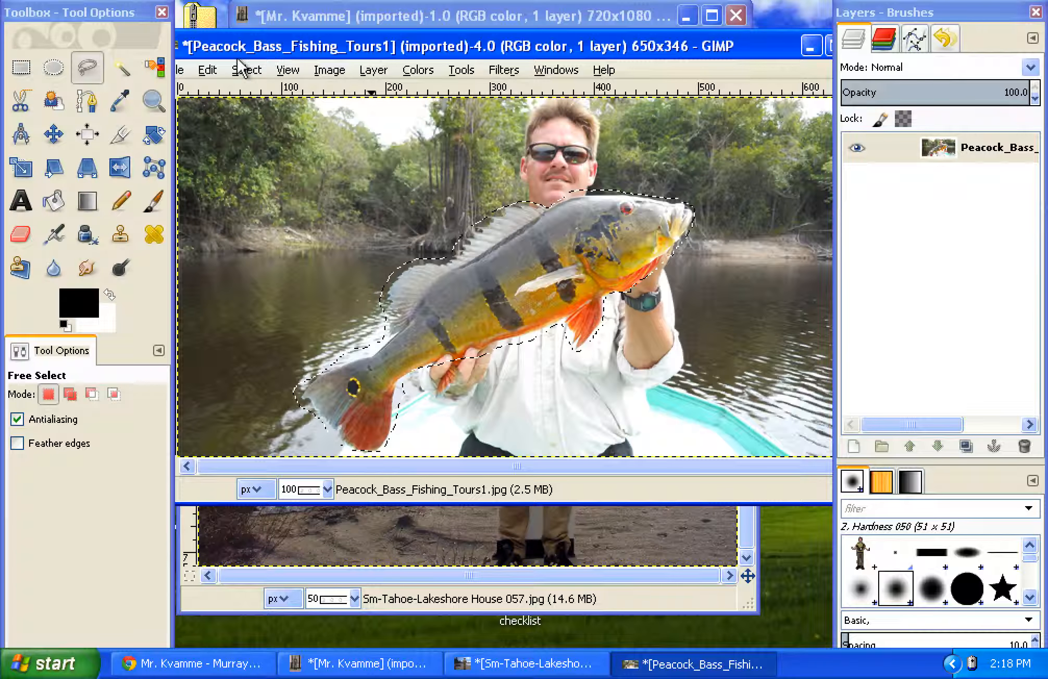
left_click(208, 70)
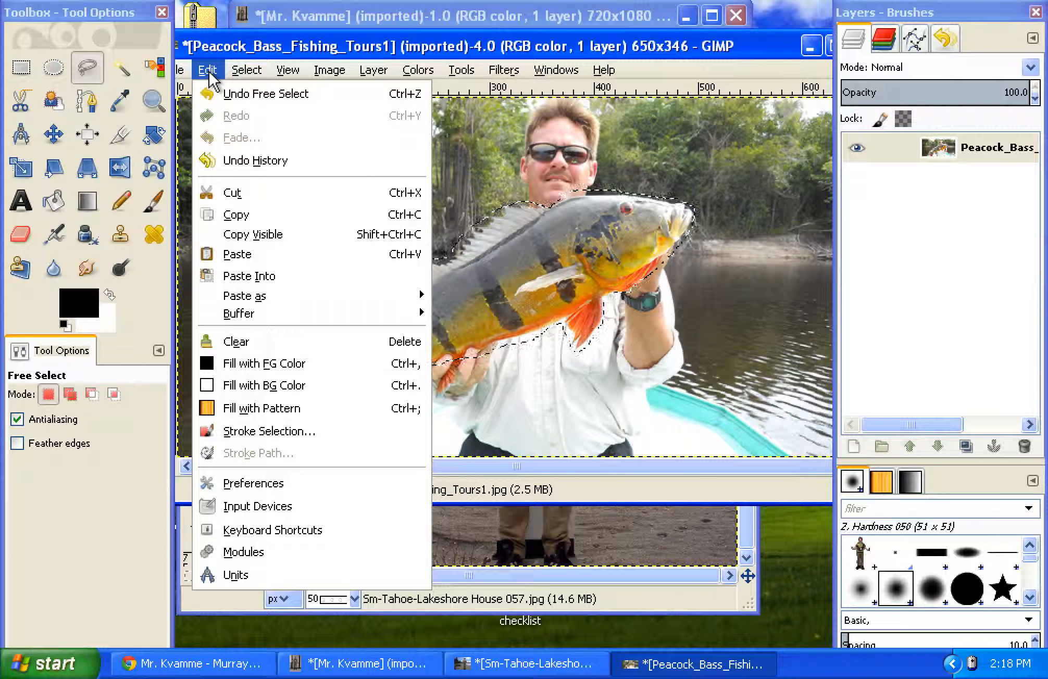
left_click(249, 215)
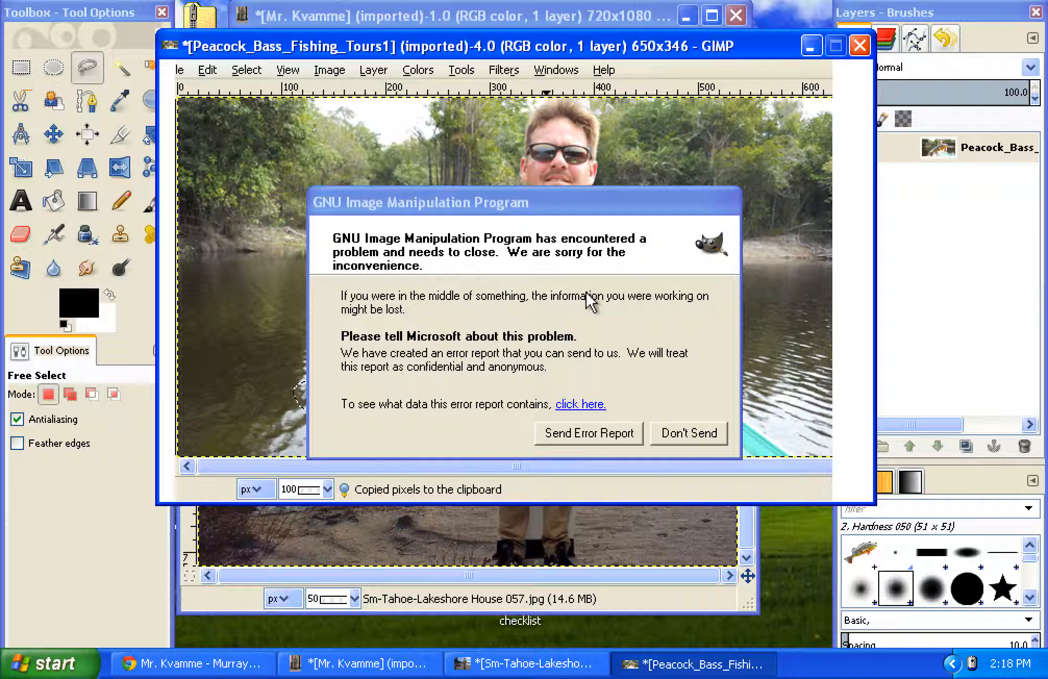
Step: Dismiss the crash report without sending it and restart GIMP
left_click(672, 439)
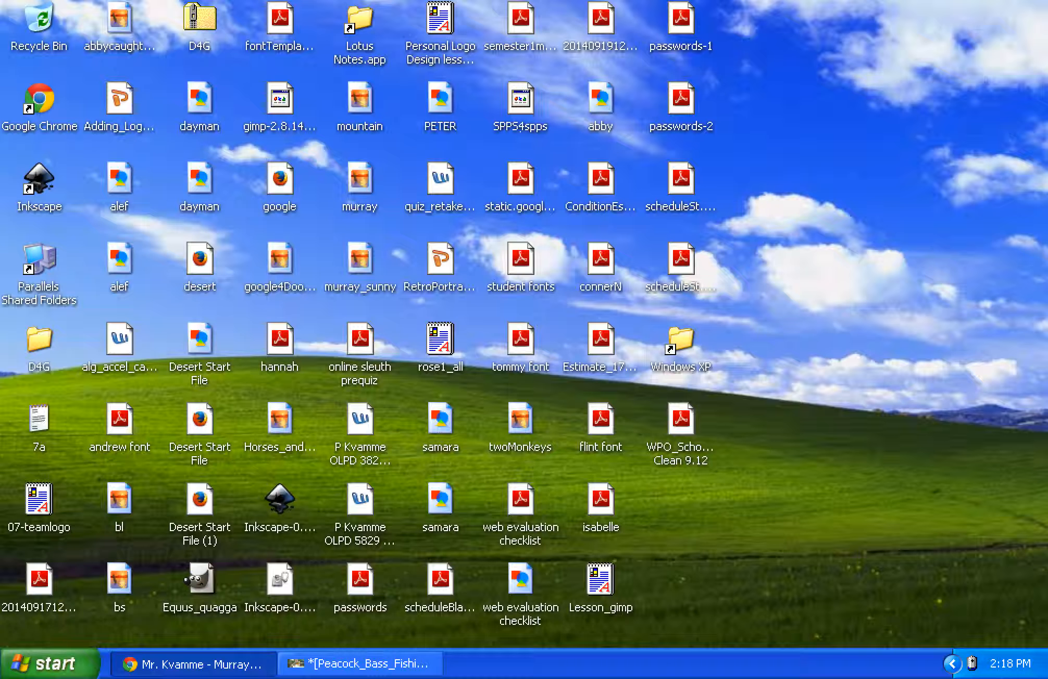
left_click(67, 671)
left_click(68, 336)
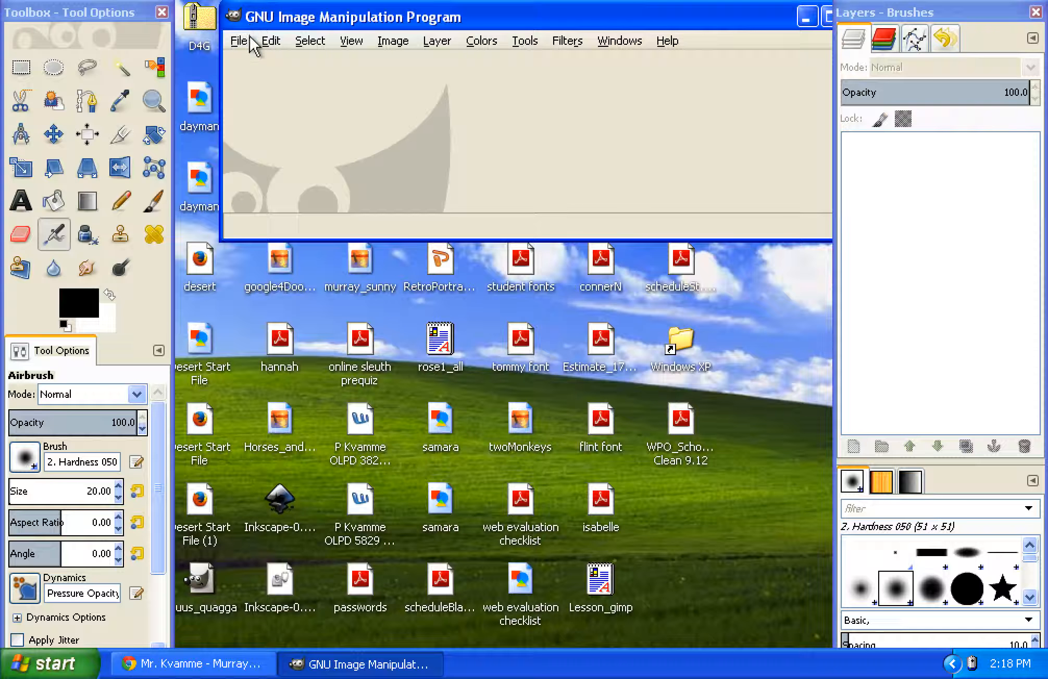
Step: Open the recently used image Sm-Tahoe-Lakeshore House 057.jpg
left_click(245, 41)
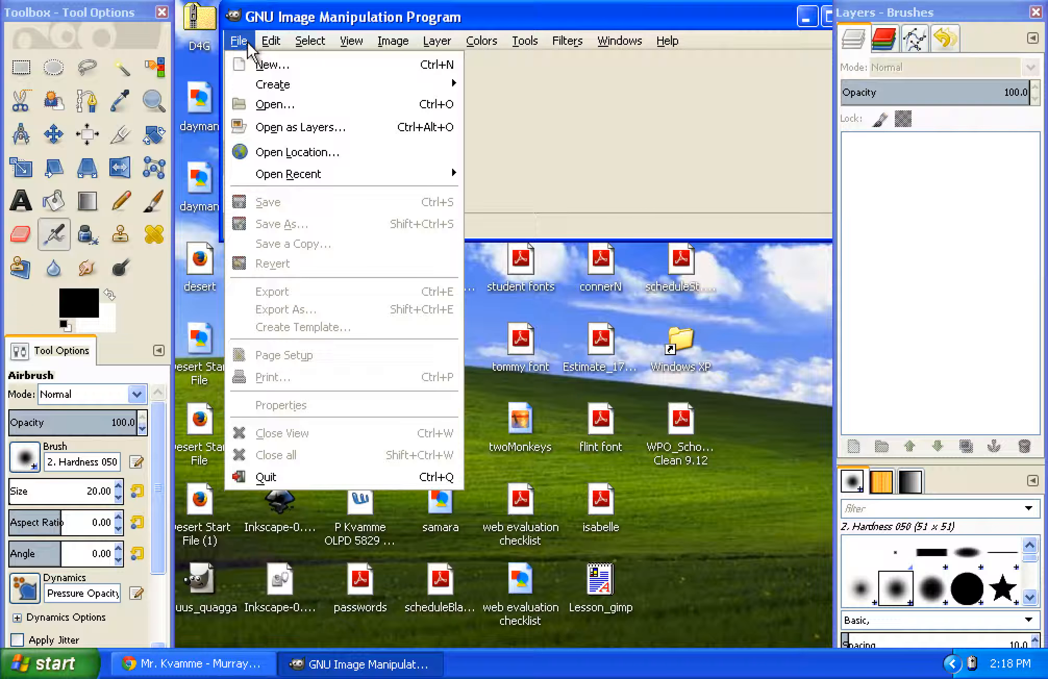
left_click(263, 105)
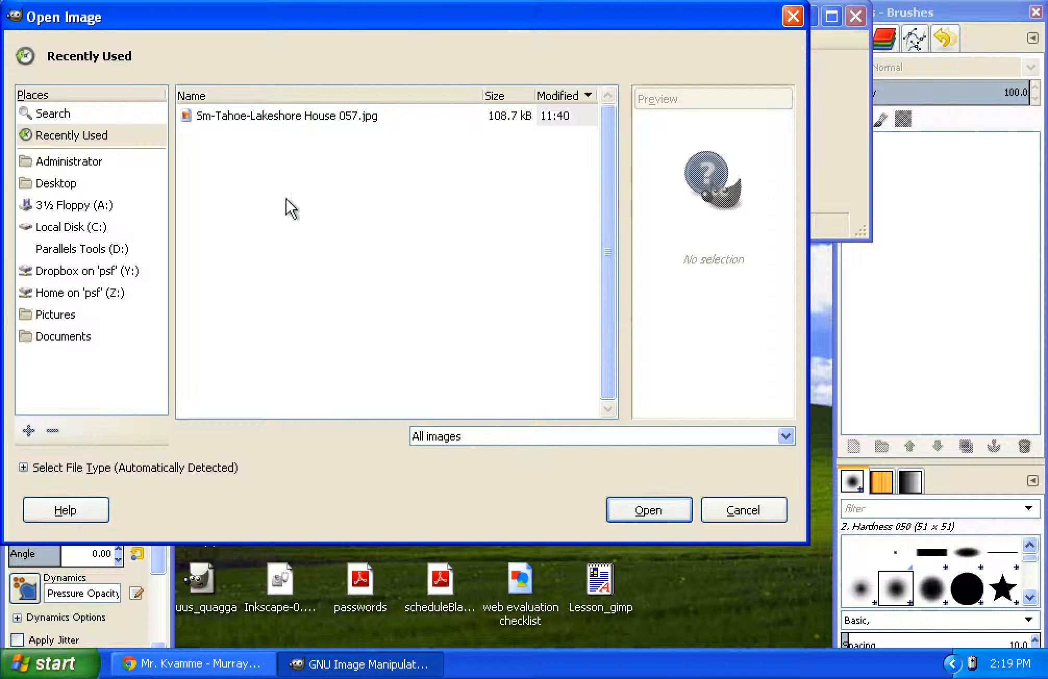
double_click(231, 119)
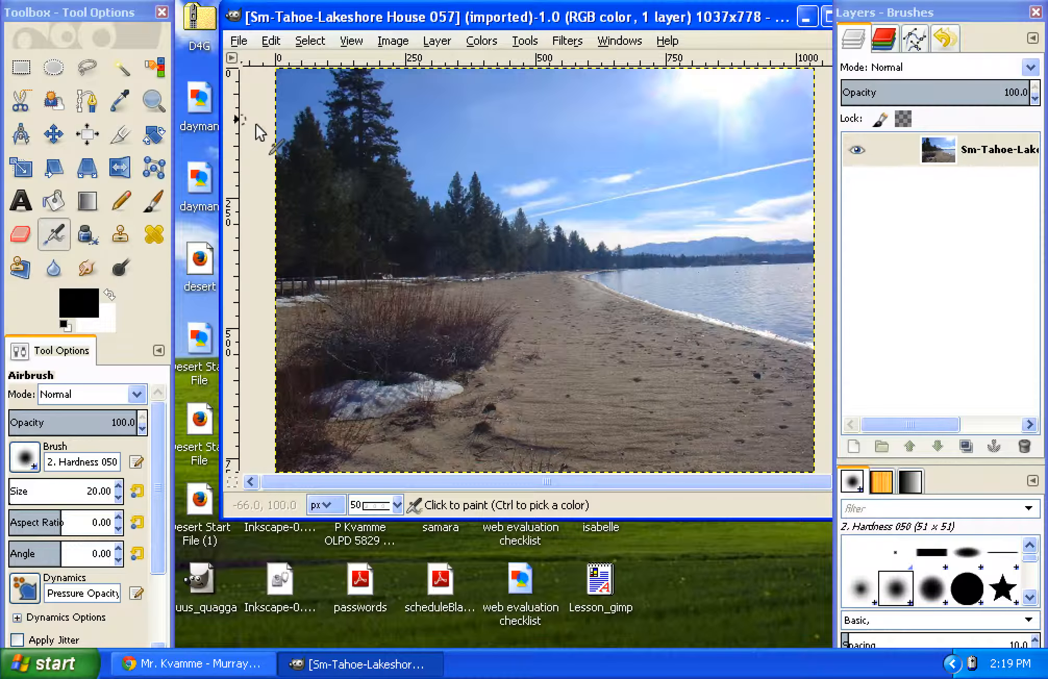
Step: Add a text box about 290 × 132 px in the sky containing the person's name, 9/25/2014 and "Bass 8lbs." on separate lines
left_click(33, 191)
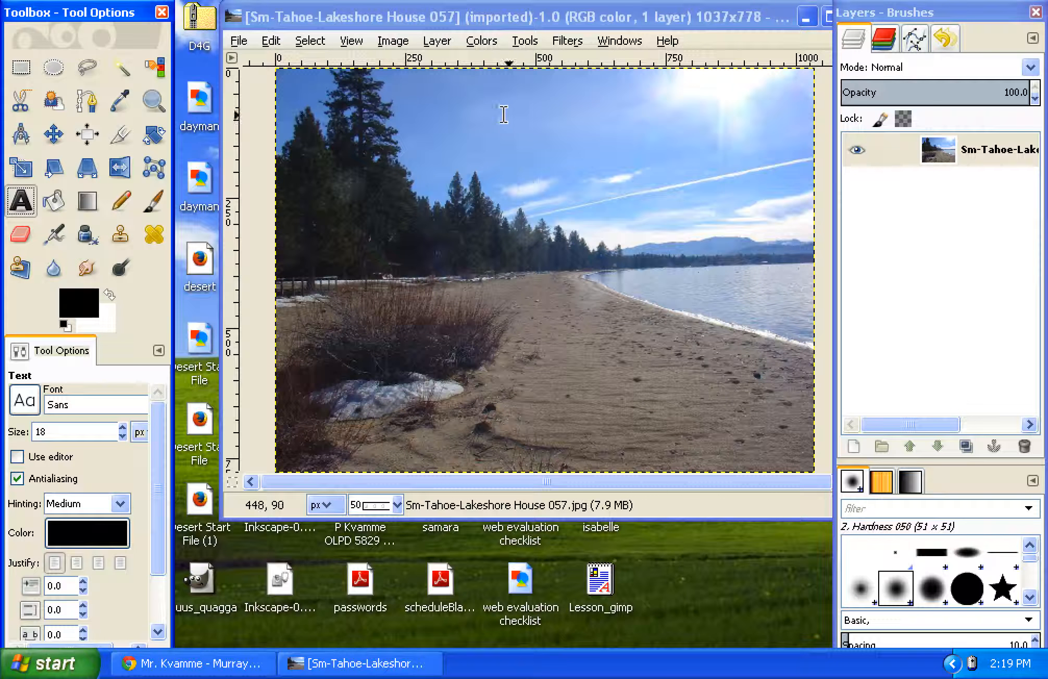
mouse_move(438, 95)
left_mouse_down()
mouse_move(565, 175)
mouse_move(587, 163)
left_mouse_up()
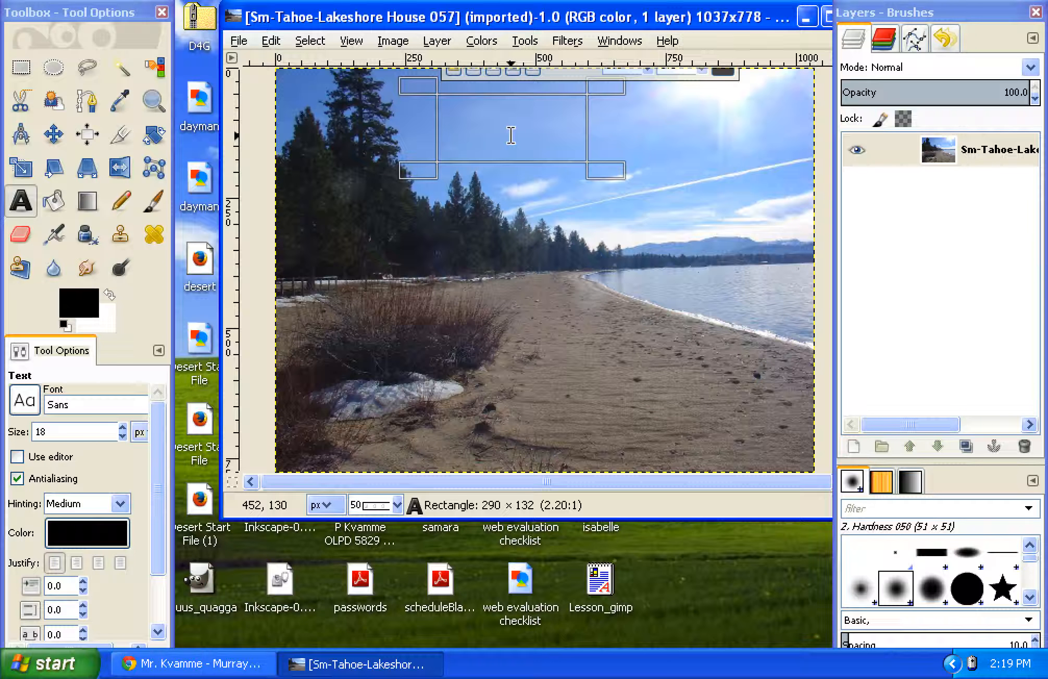
type("Mr. Kvamme")
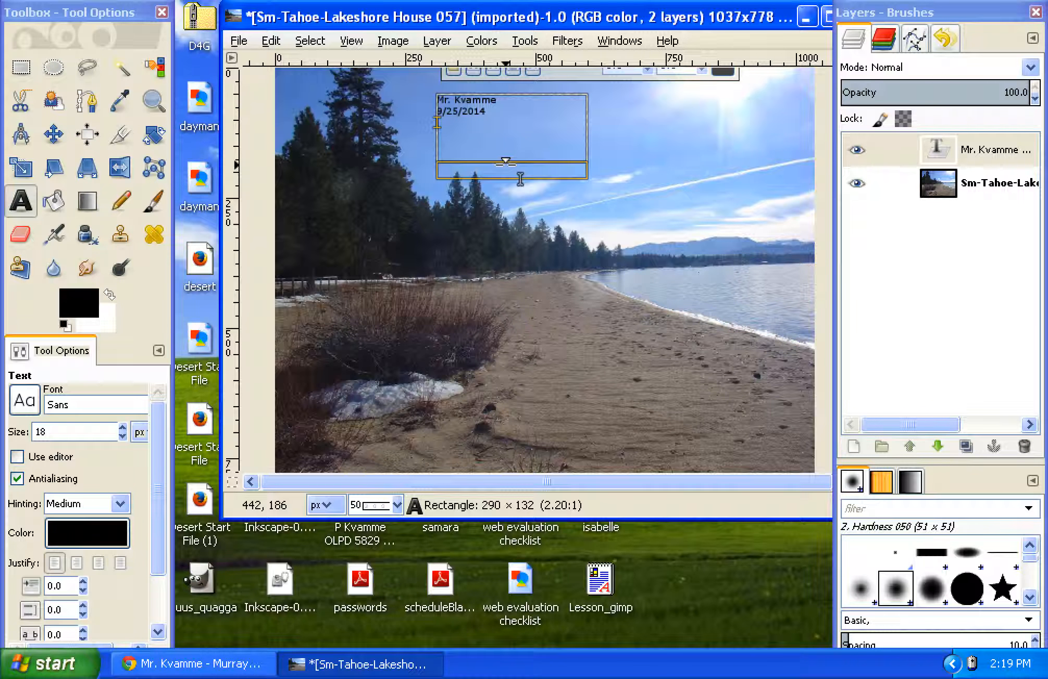
type("Bass 8lbs")
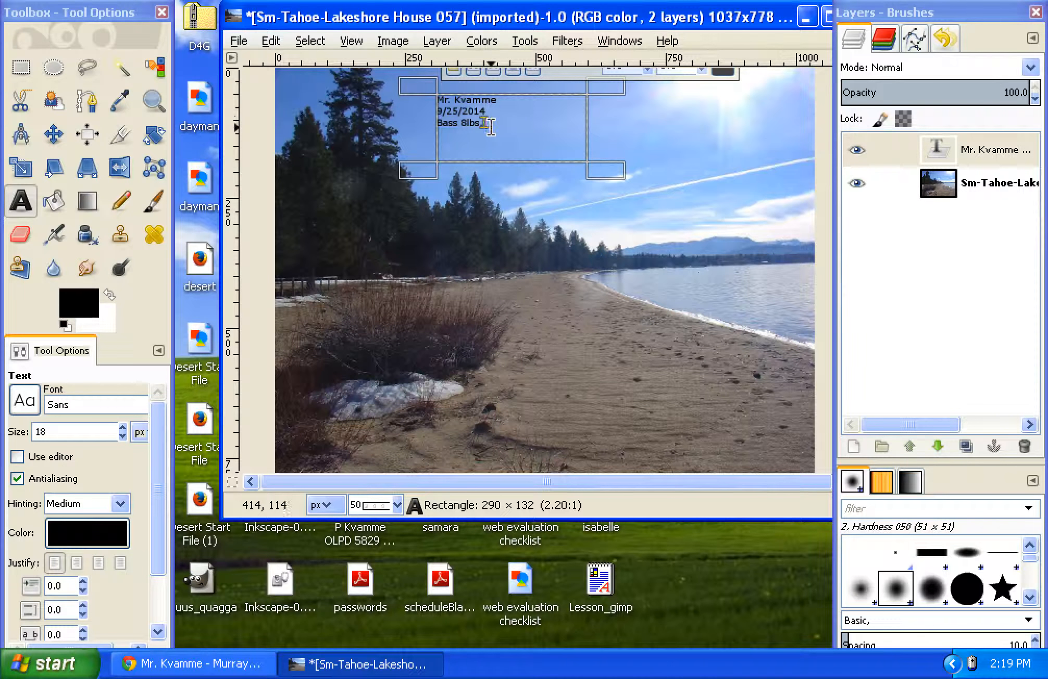
Step: Resize and shift the caption's text box down over the treeline, to about 298 × 118 px
left_click_drag(431, 95, 475, 123)
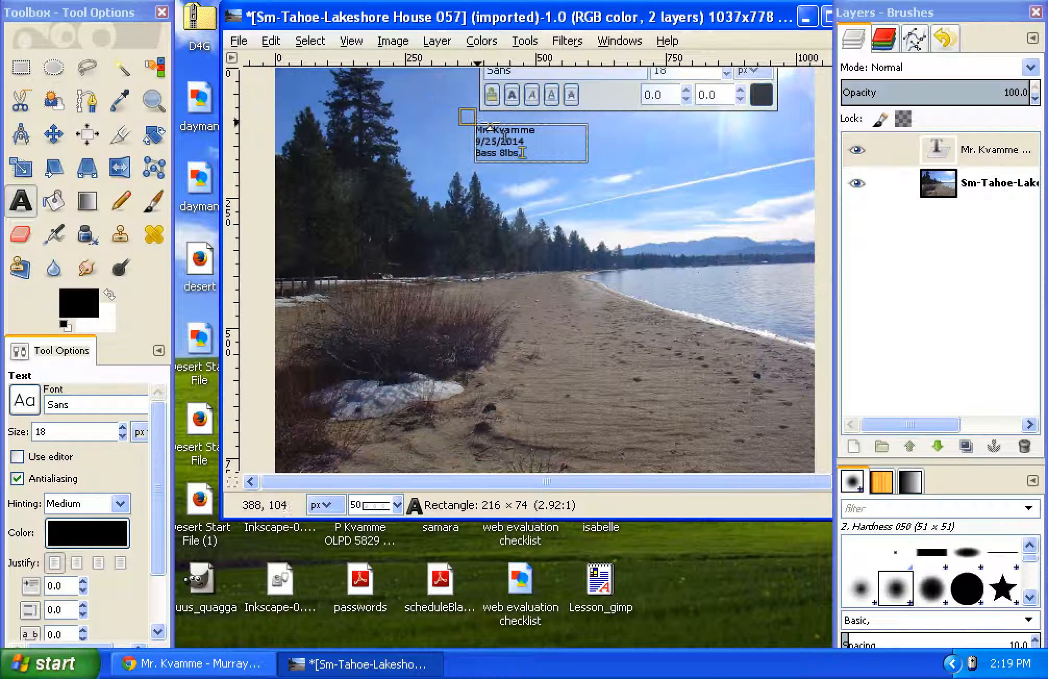
left_click_drag(597, 168, 623, 266)
left_click_drag(480, 133, 460, 191)
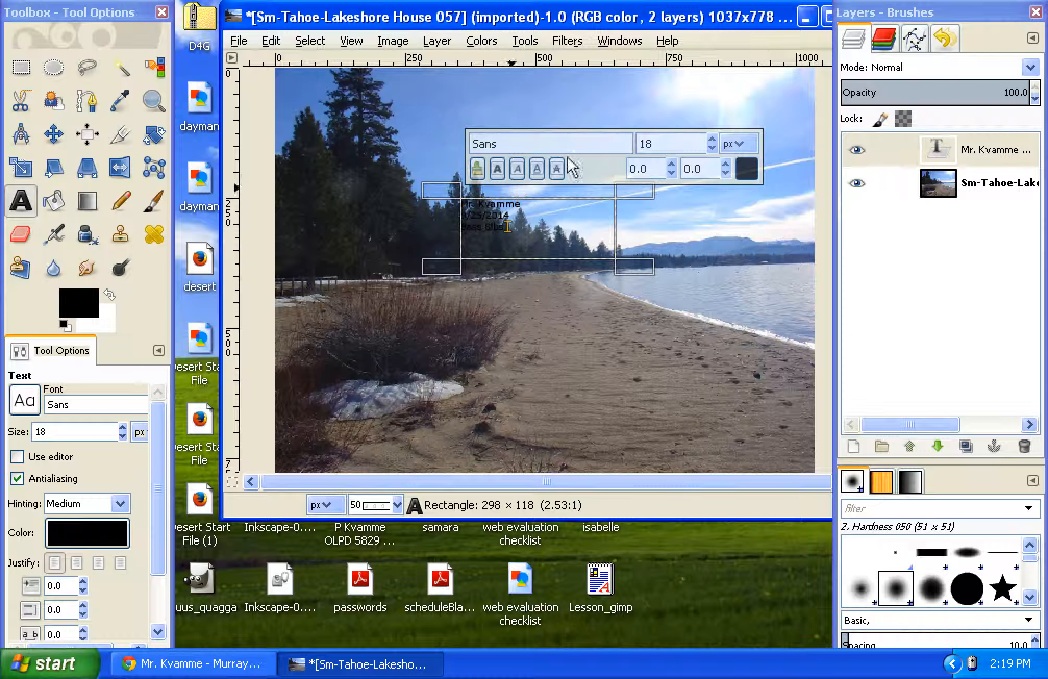
Step: Select all three caption lines and set their font size to 28 px
left_click_drag(517, 227, 449, 194)
left_click(712, 138)
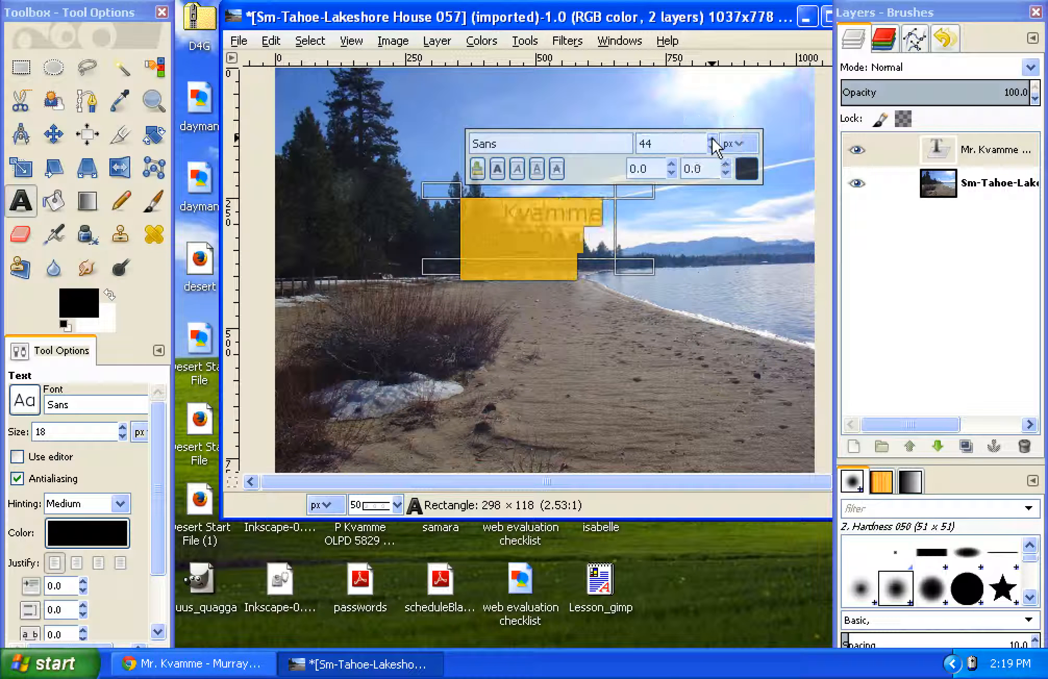
left_click(712, 147)
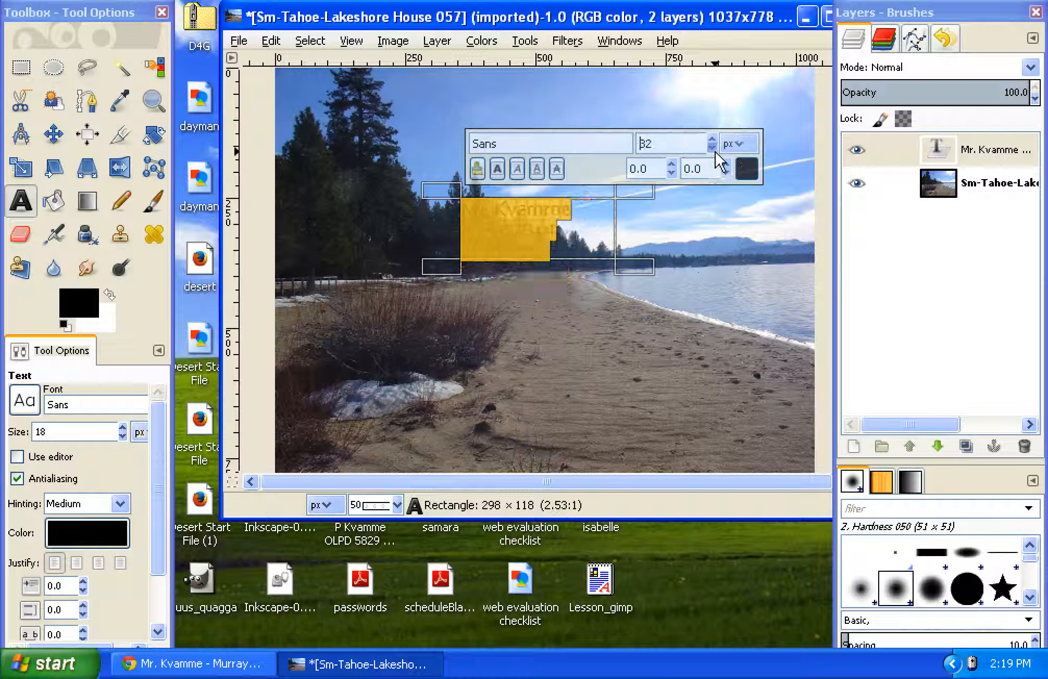
Step: Change the selected caption text's colour to bright green (50fb05) and deselect the text
left_click(746, 168)
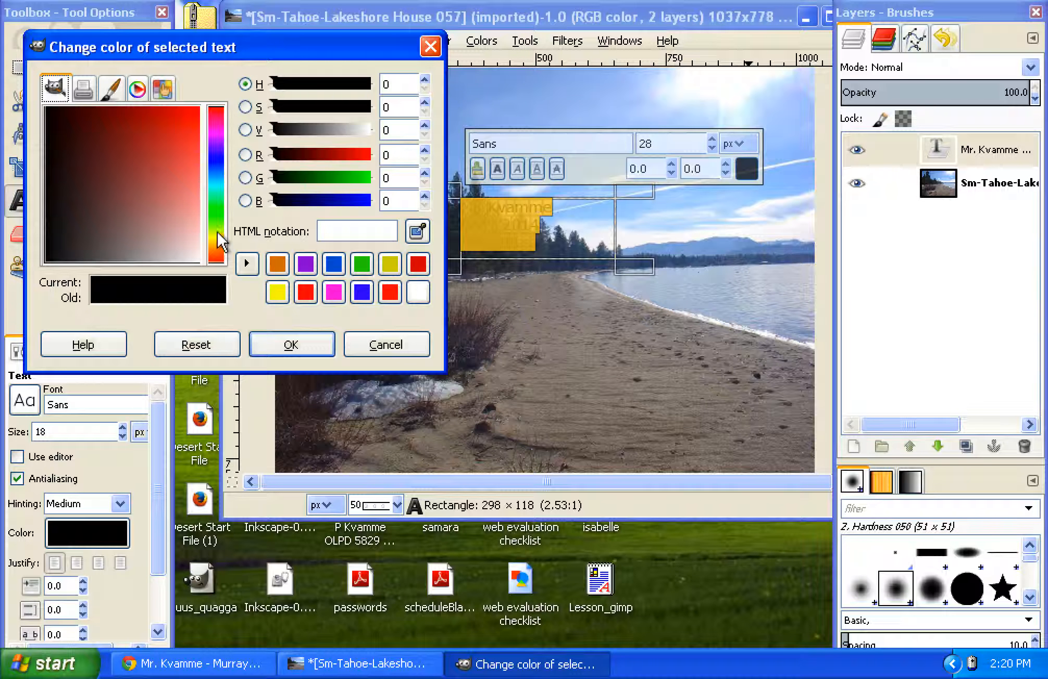
left_click(220, 219)
left_click_drag(184, 113, 198, 108)
left_click(289, 344)
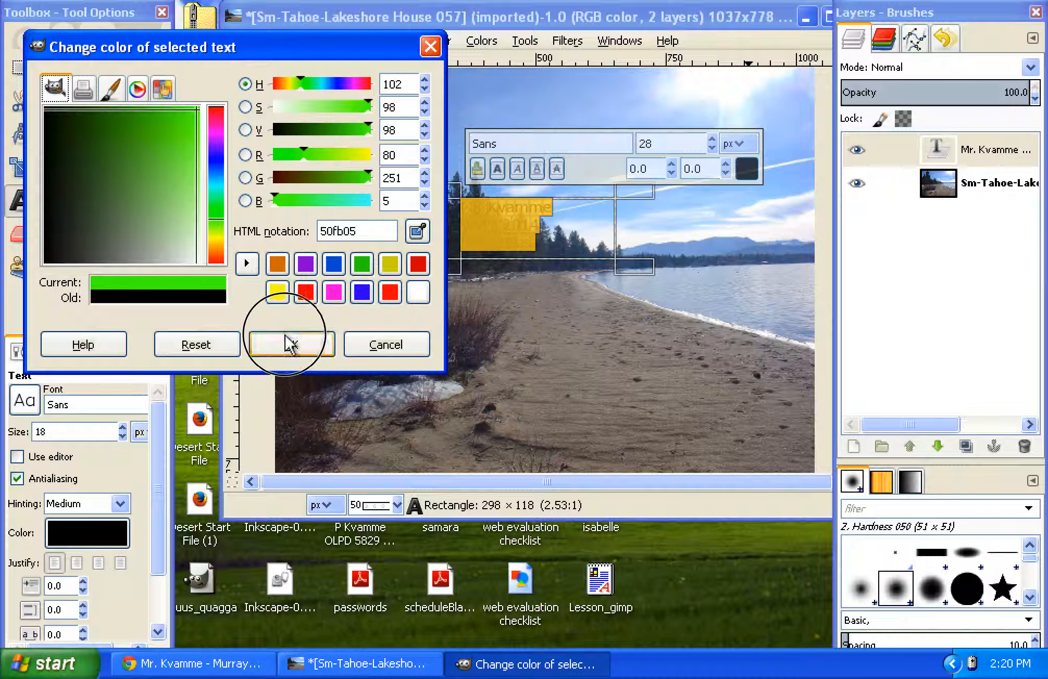
left_click(641, 291)
Step: Move the green caption up into the sky beside the tall trees by resizing its text box to about 206 × 136 px
left_click(478, 222)
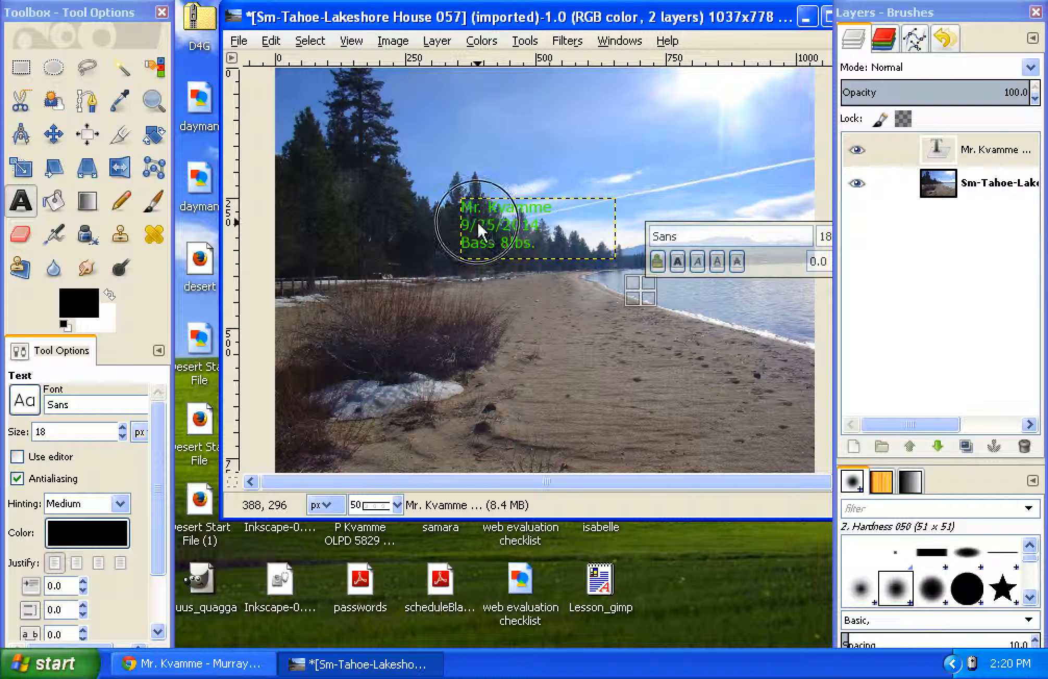
left_click_drag(461, 201, 417, 82)
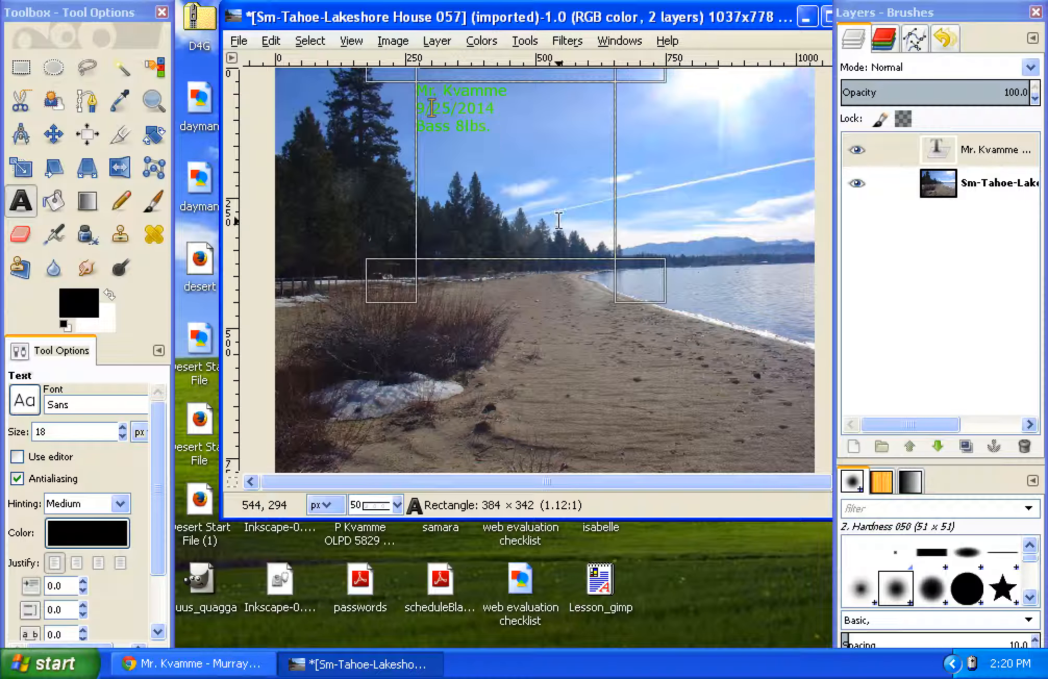
left_click_drag(632, 282, 554, 185)
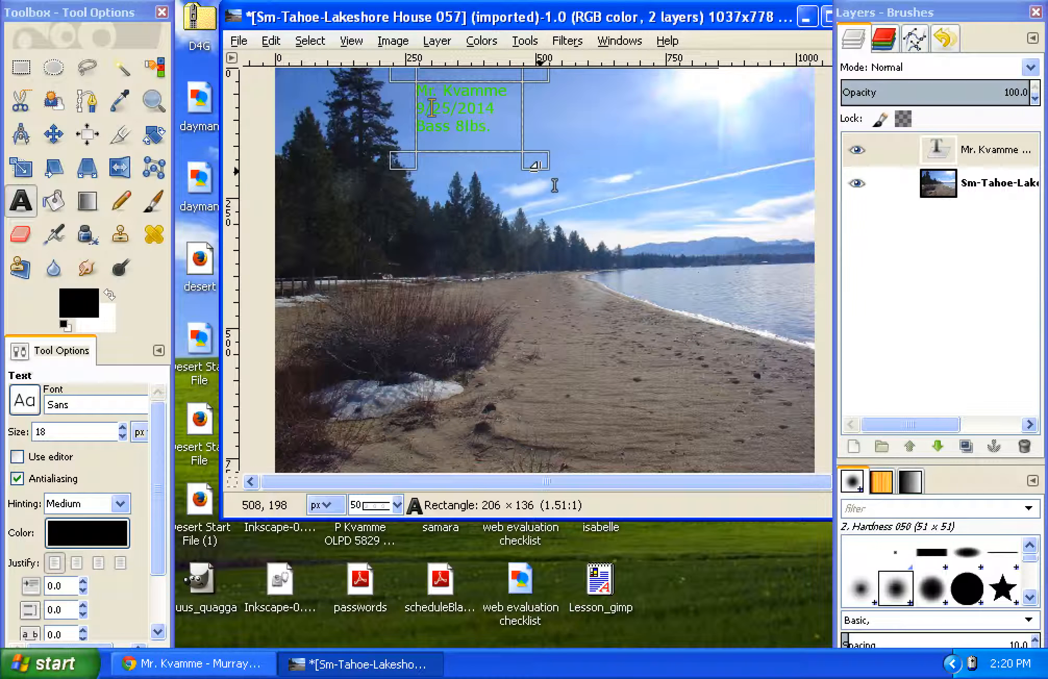